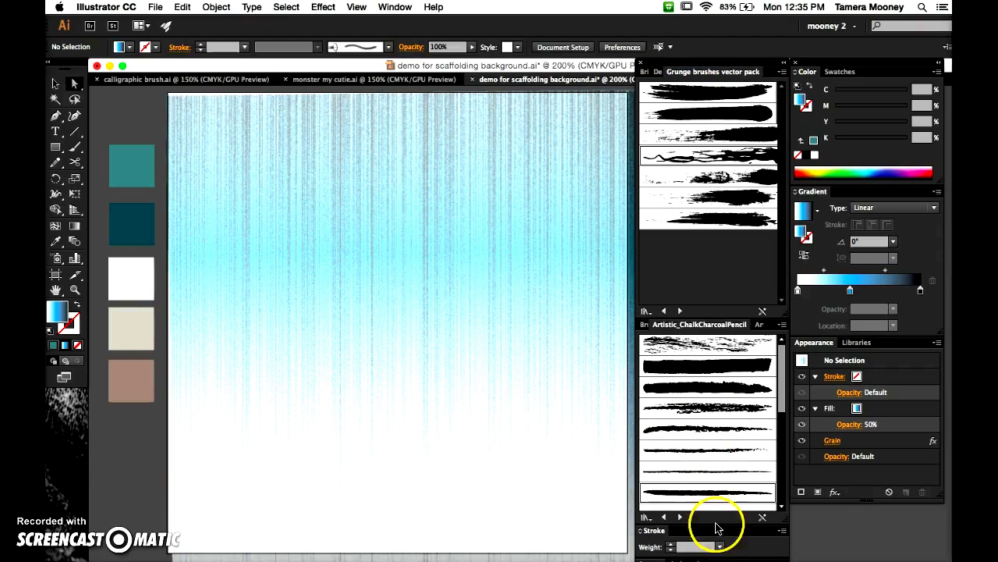
- Shorten the brush library panels to make room for Layers and Pathfinder, and dock the Transparency panel beside Appearance and Libraries
left_click_drag(718, 524, 715, 385)
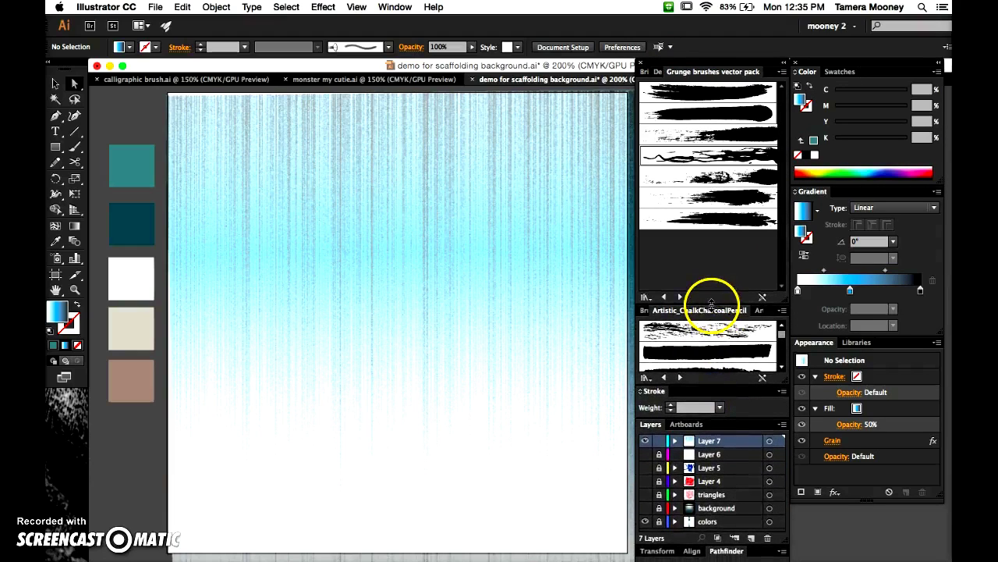
left_click_drag(712, 299, 710, 212)
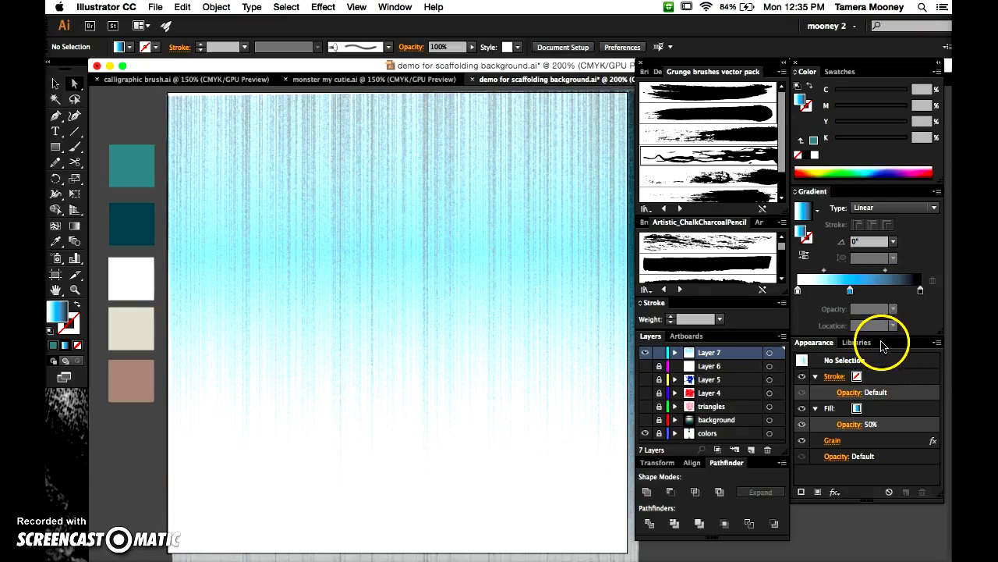
left_click(397, 8)
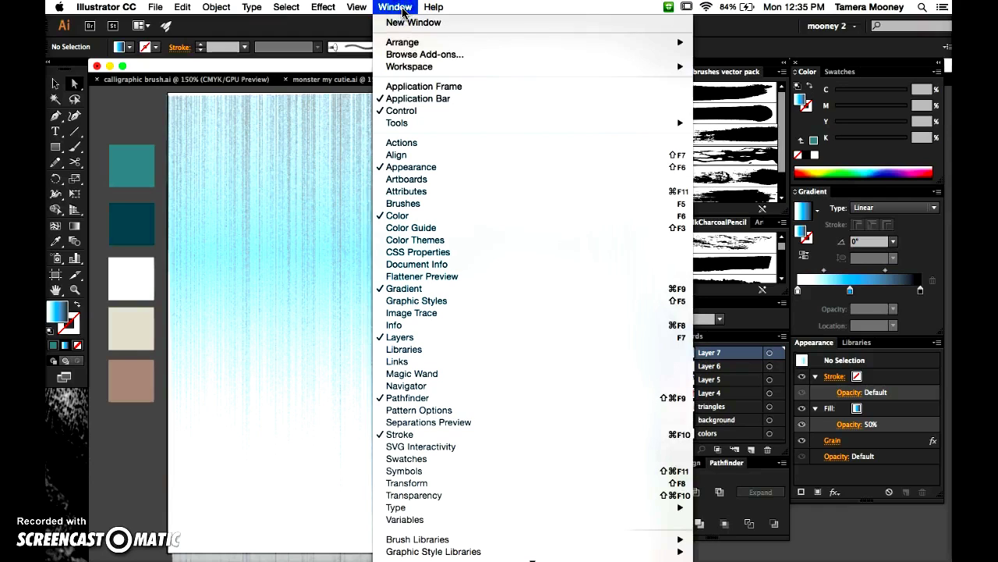
left_click(432, 496)
mouse_move(747, 212)
left_mouse_down()
mouse_move(791, 223)
mouse_move(847, 334)
mouse_move(836, 341)
mouse_move(835, 419)
mouse_move(855, 466)
mouse_move(852, 489)
left_mouse_up()
left_click(857, 420)
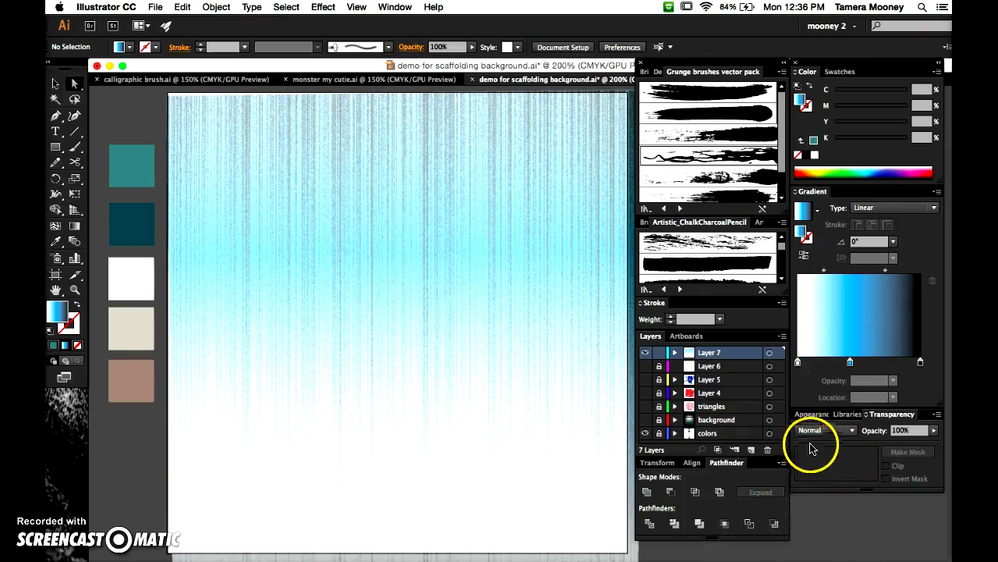
- Bring the Bristle Brush Library to the front of its group and display the document's Brushes beside the artistic brush libraries
left_click(658, 71)
left_click(650, 72)
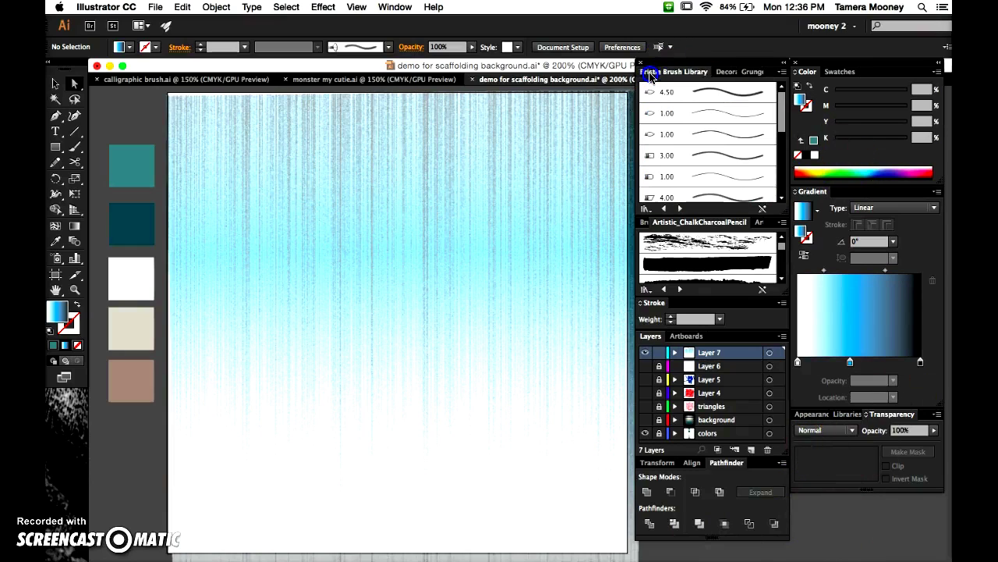
left_click(646, 223)
left_click(695, 223)
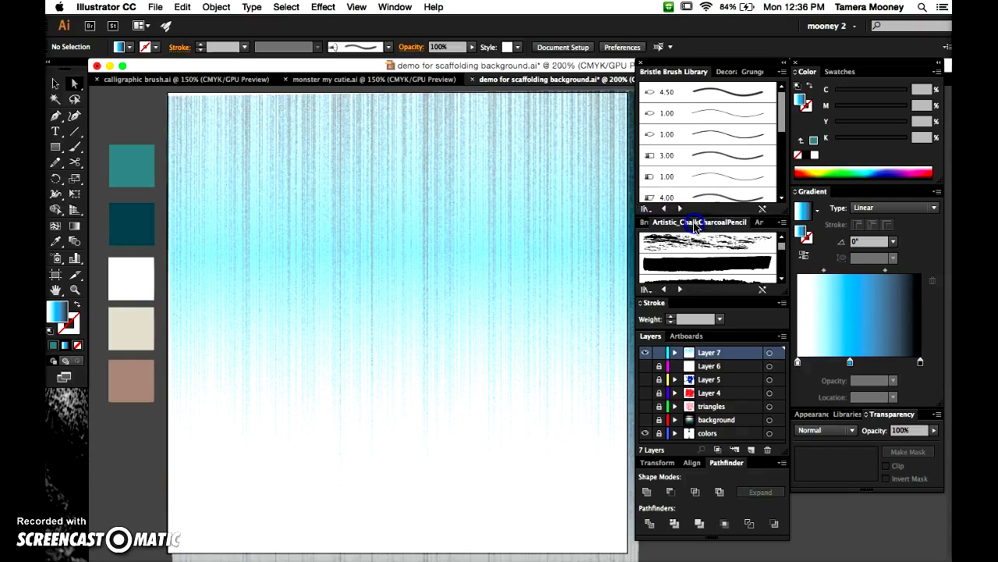
left_click(398, 7)
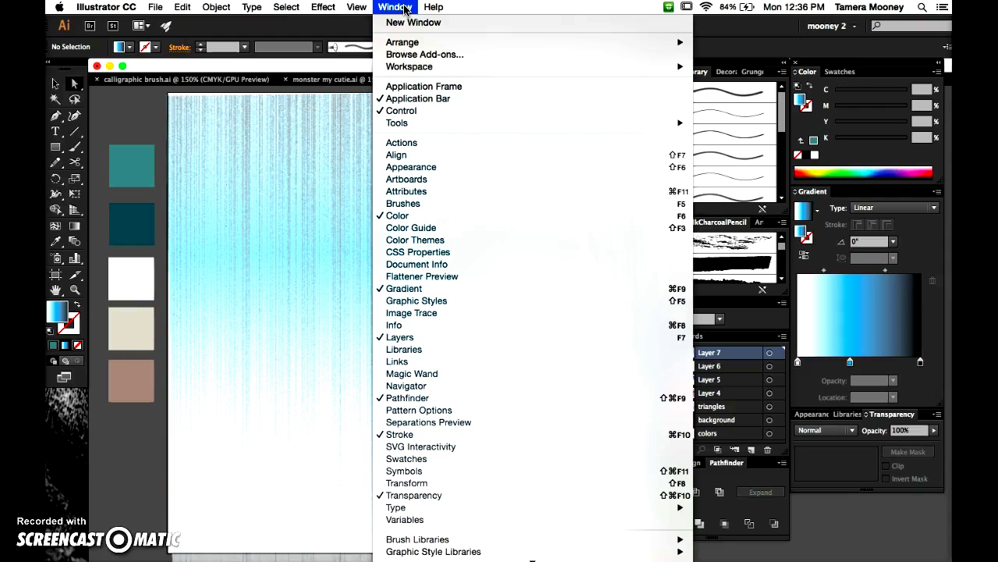
left_click(446, 204)
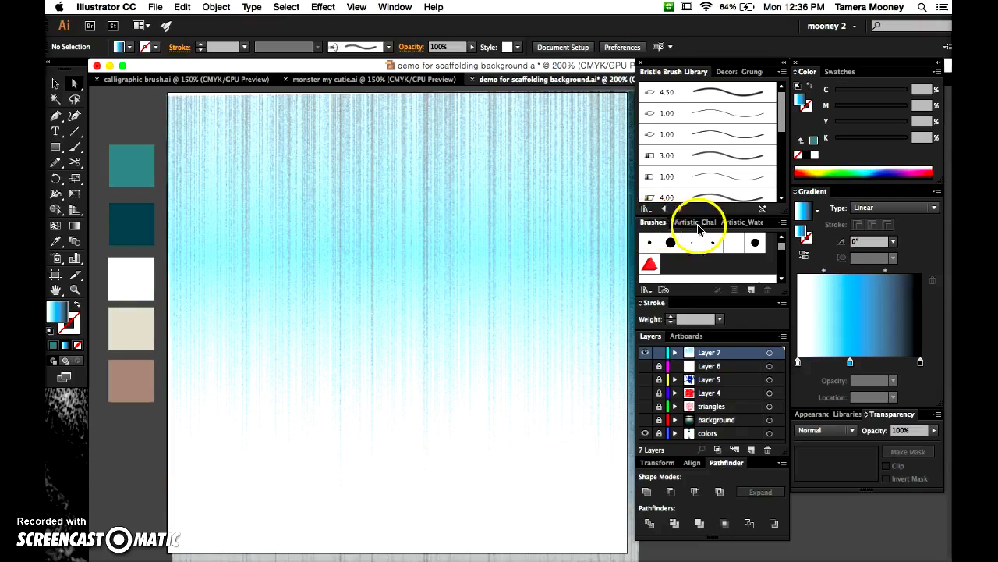
scroll(686, 246, "down", 3)
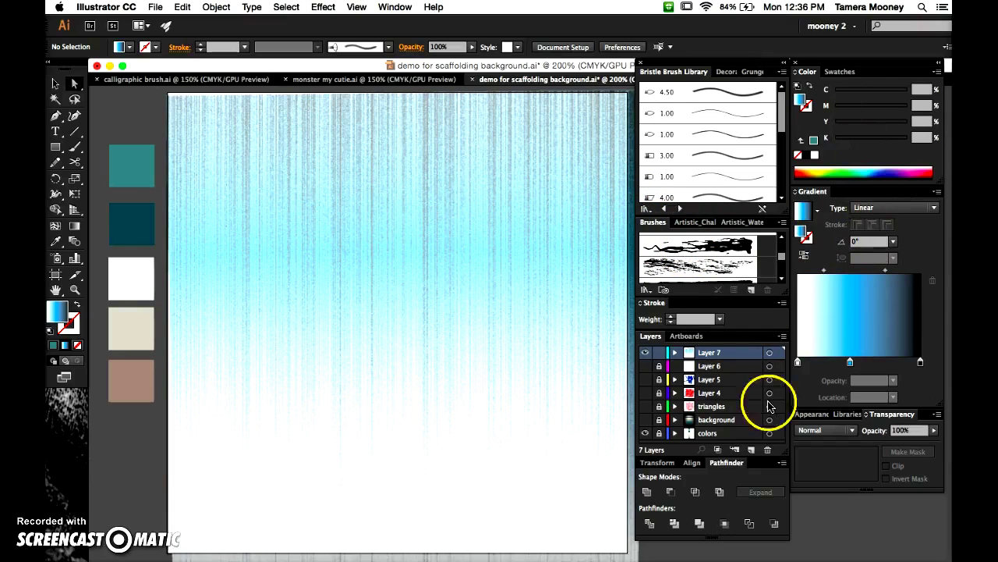
- Save the current panel layout as a new workspace named with the owner's surname followed by "3 demo"
left_click(395, 7)
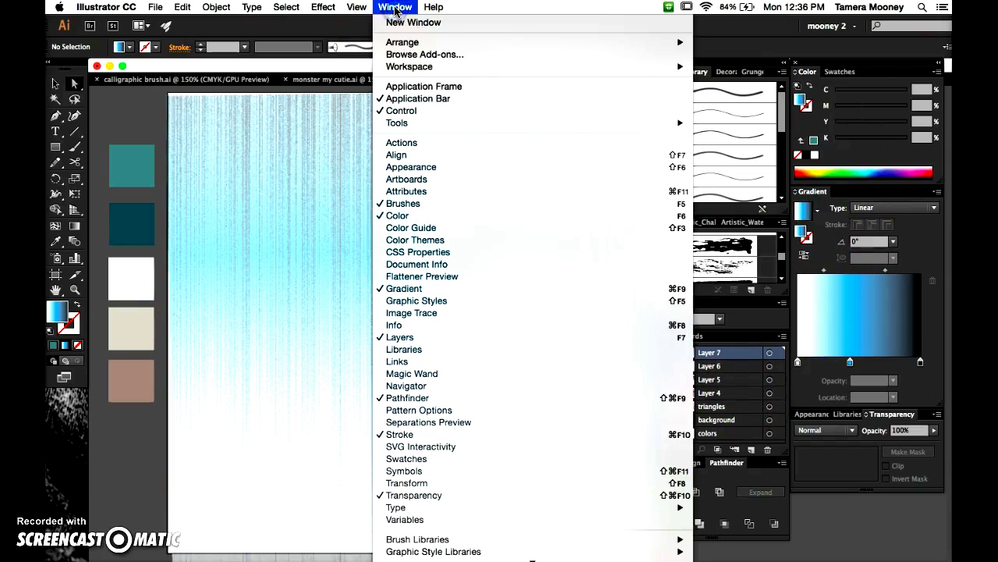
mouse_move(447, 72)
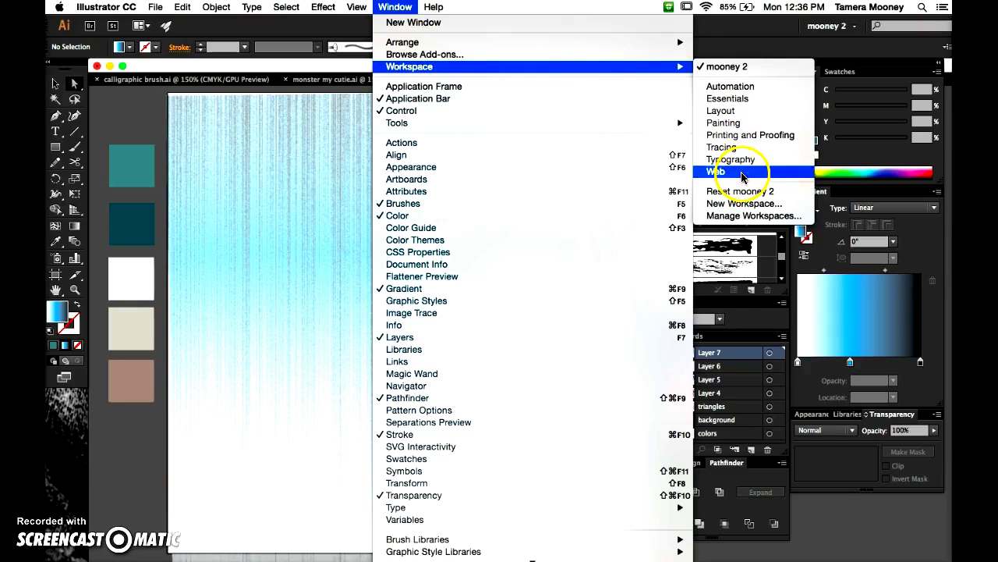
left_click(743, 203)
type("mooney 3 demo")
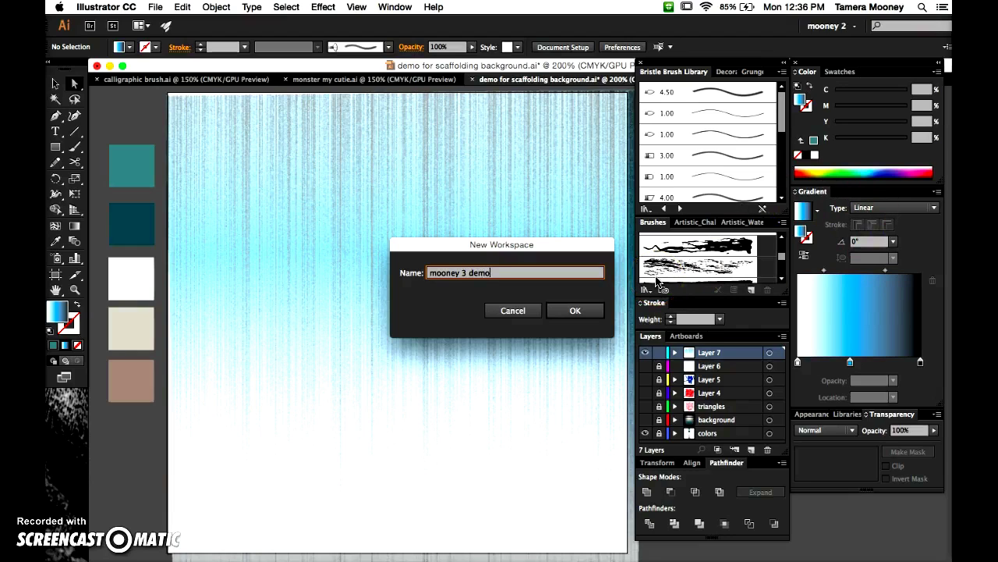
left_click(575, 310)
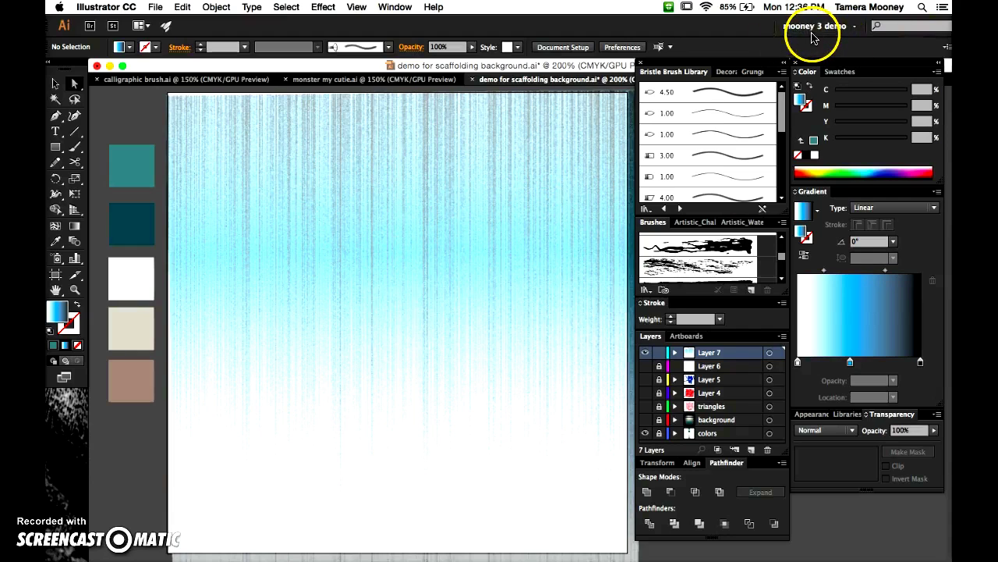
- Switch to the older custom workspace and return to the newly saved demo workspace
left_click(854, 29)
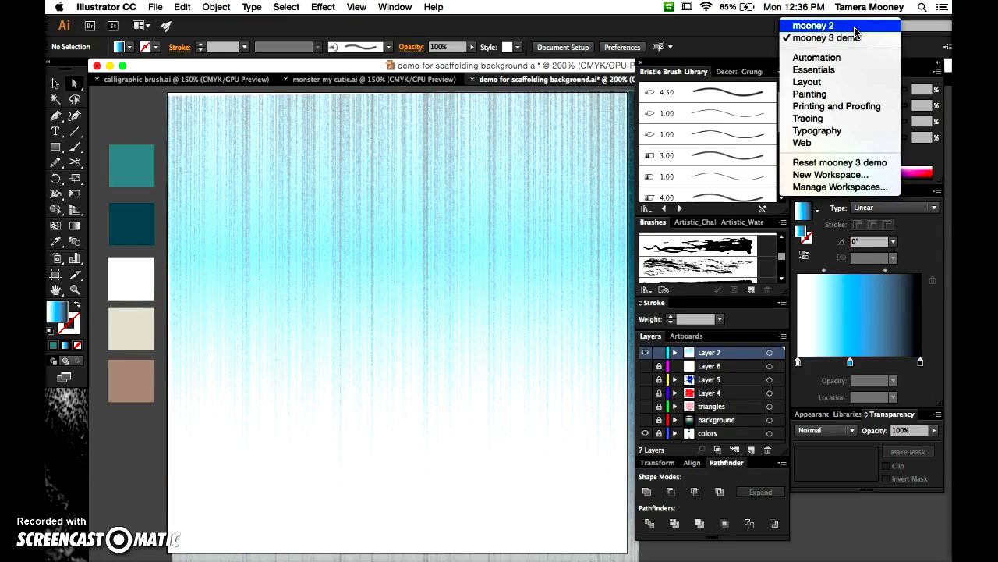
left_click(856, 30)
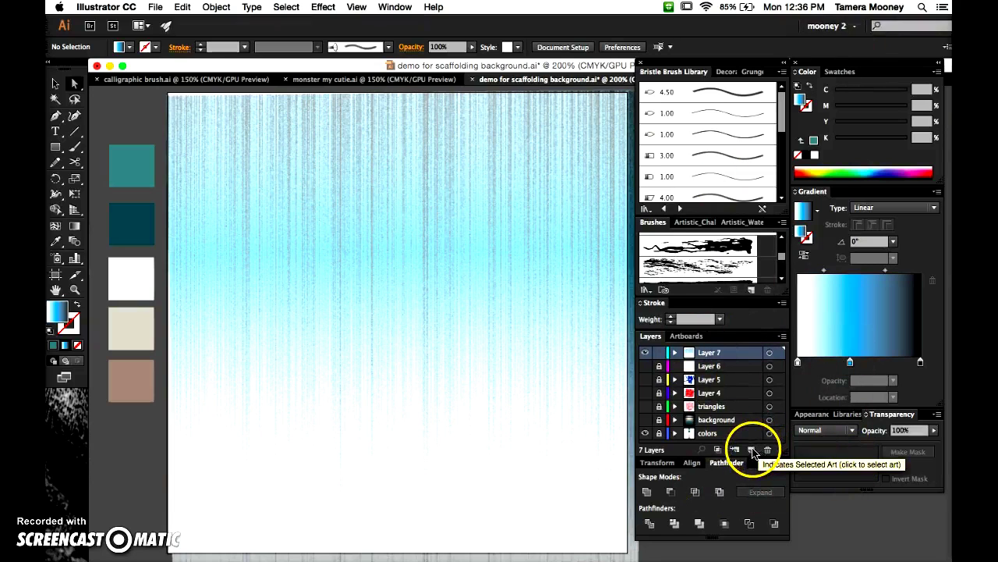
left_click(851, 27)
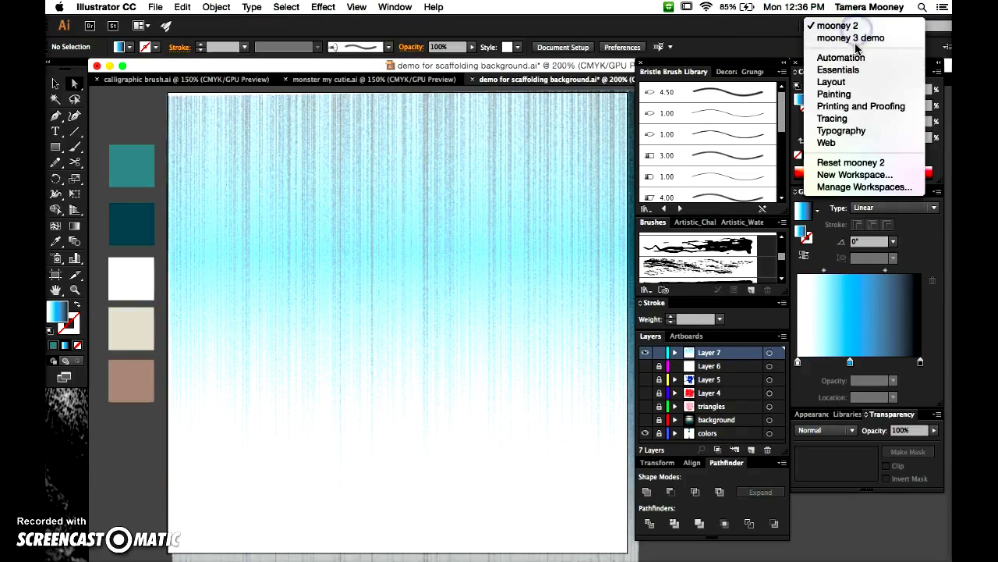
left_click(854, 39)
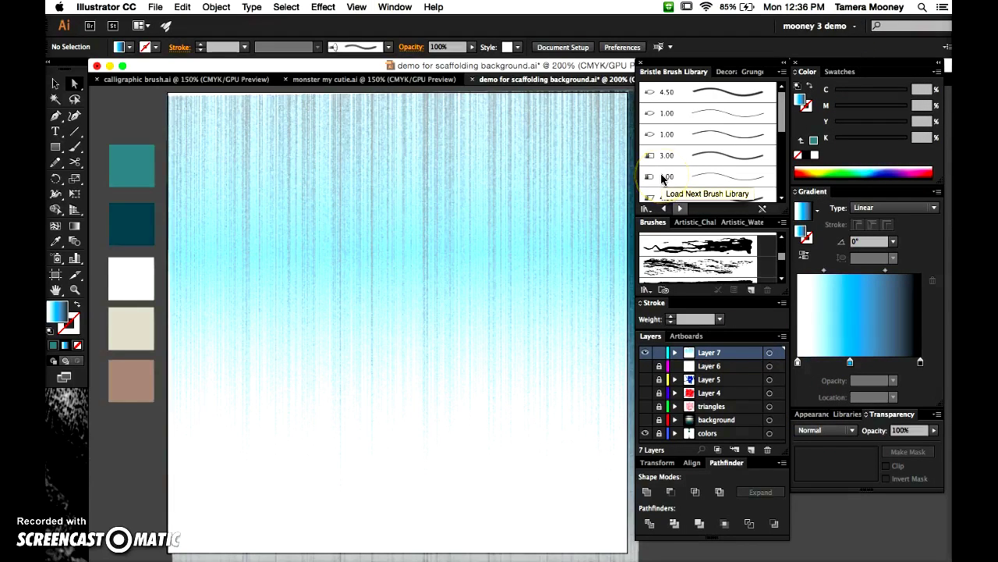
- Lock Layer 7 and unlock the colors layer, leaving the colors layer visible
key("super+minus")
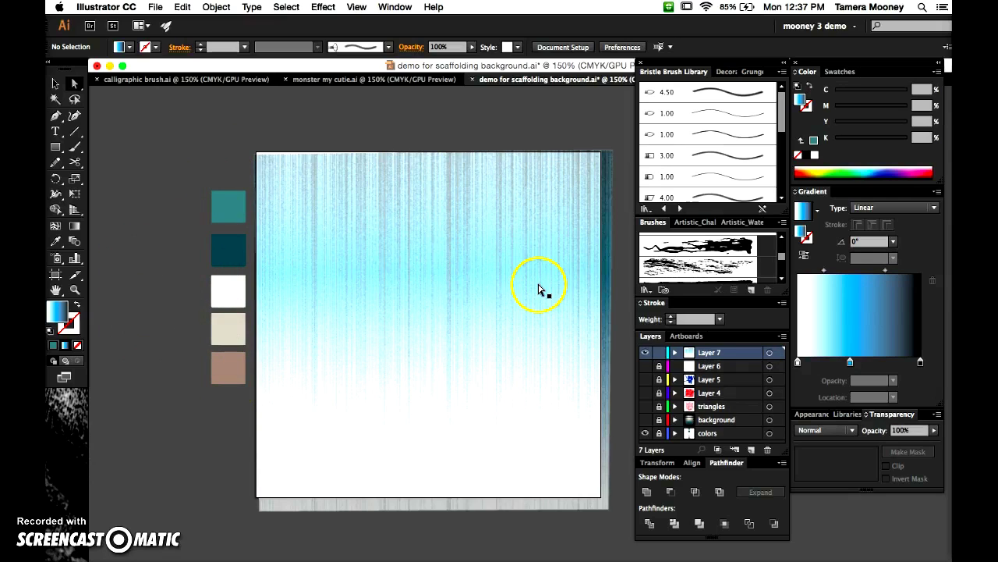
left_click(659, 352)
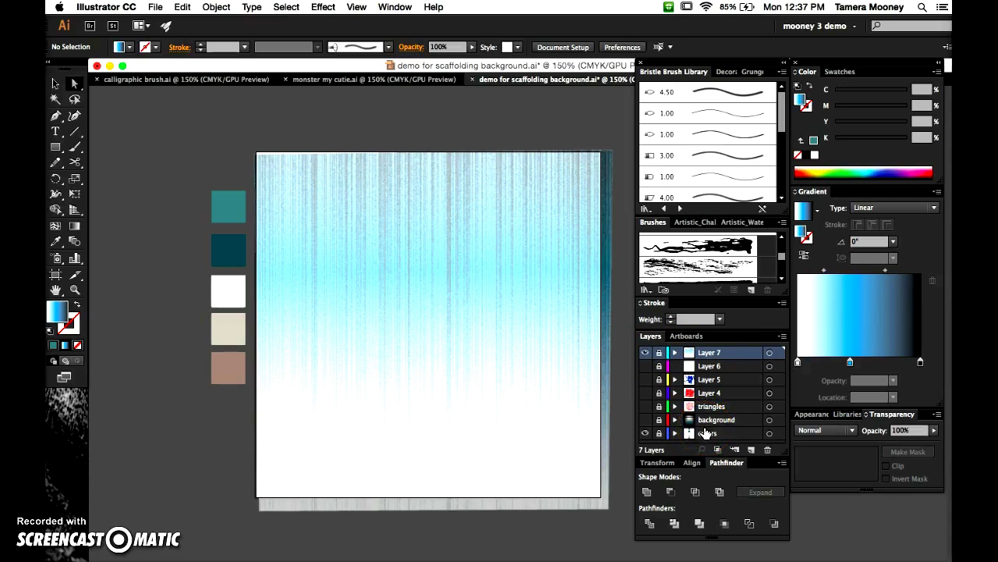
left_click(674, 379)
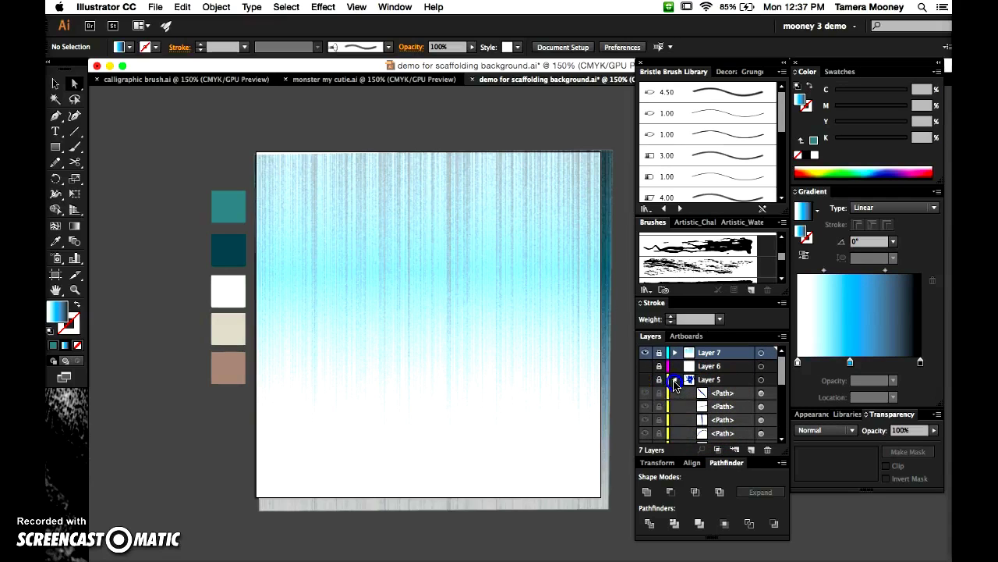
left_click(674, 380)
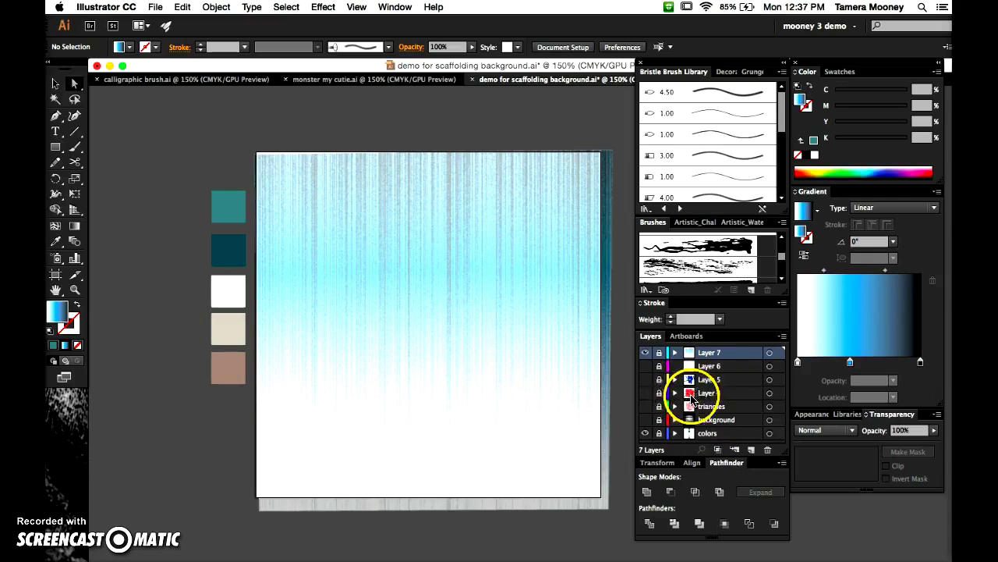
left_click(660, 434)
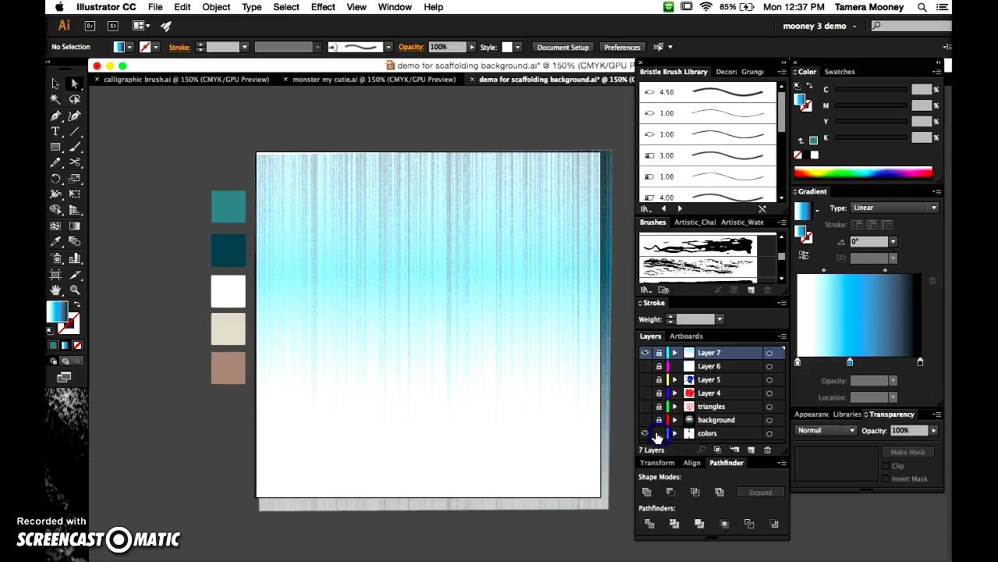
left_click(645, 433)
left_click(645, 433)
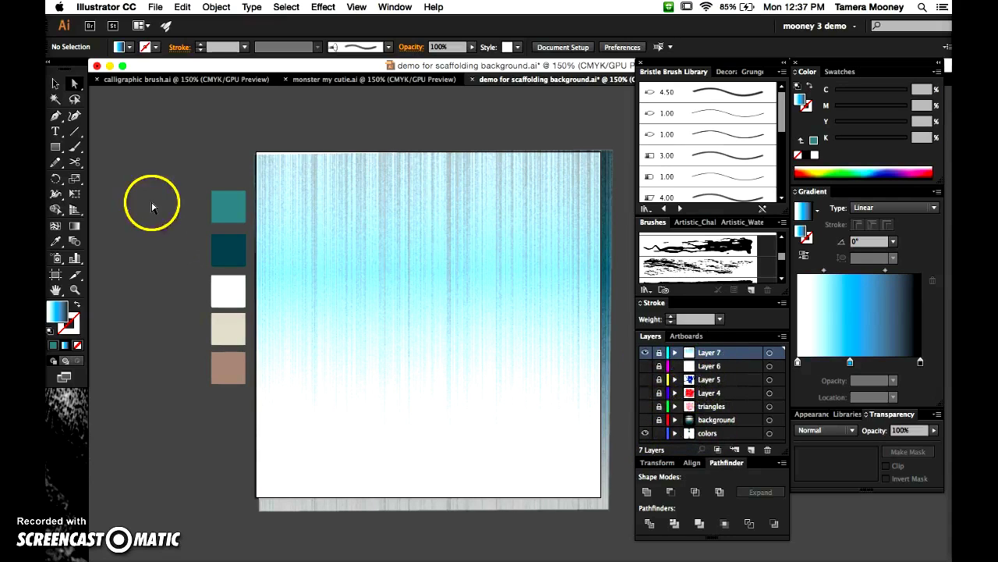
- Duplicate the teal swatch square three times, stacking the copies in a column on the outer side of the colour palette
left_click(226, 217)
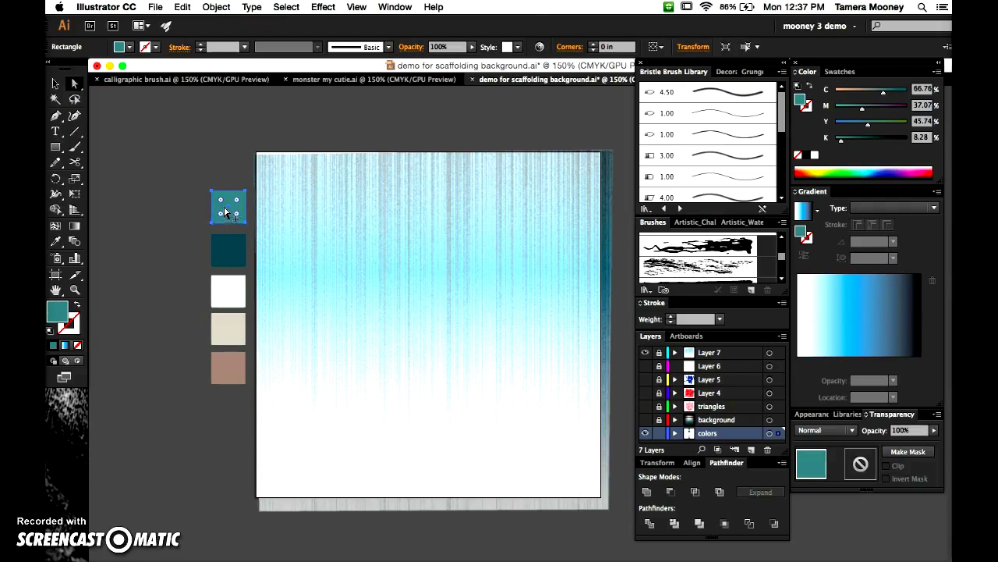
left_click_drag(179, 209, 181, 210)
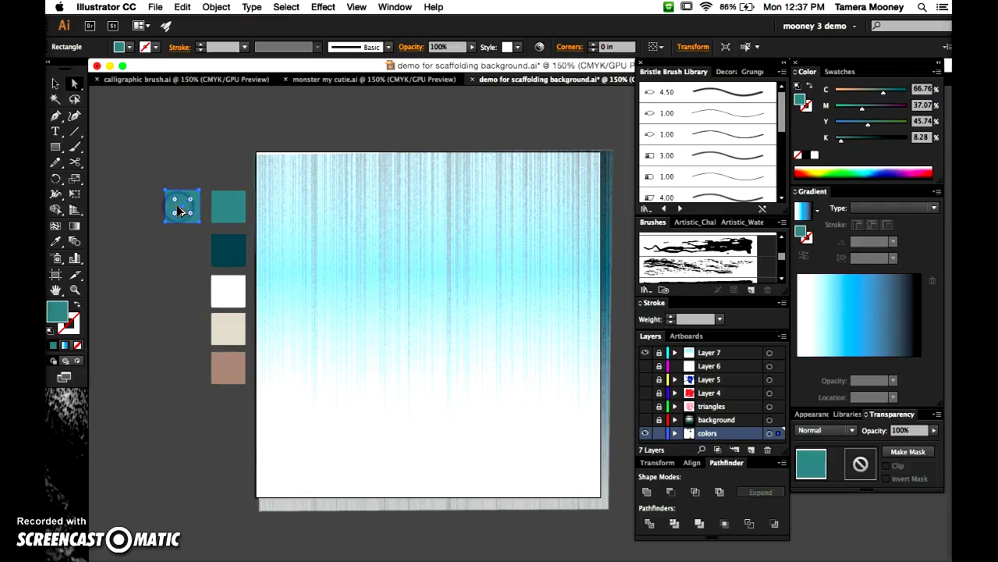
left_click_drag(178, 256, 169, 297)
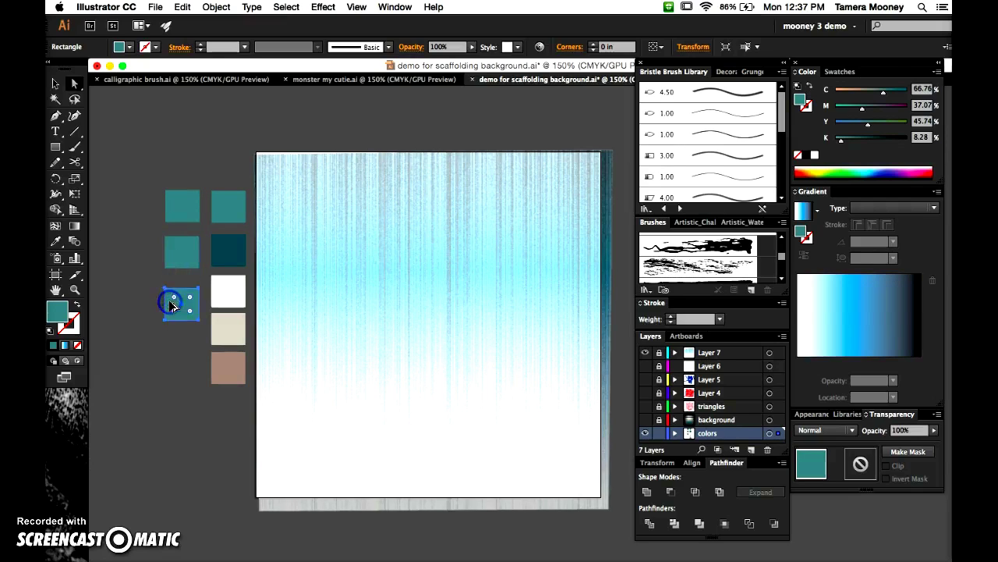
- Try rounding the corners of the third teal copy to 0.05 in, discard that copy and select the second one
left_click(178, 296)
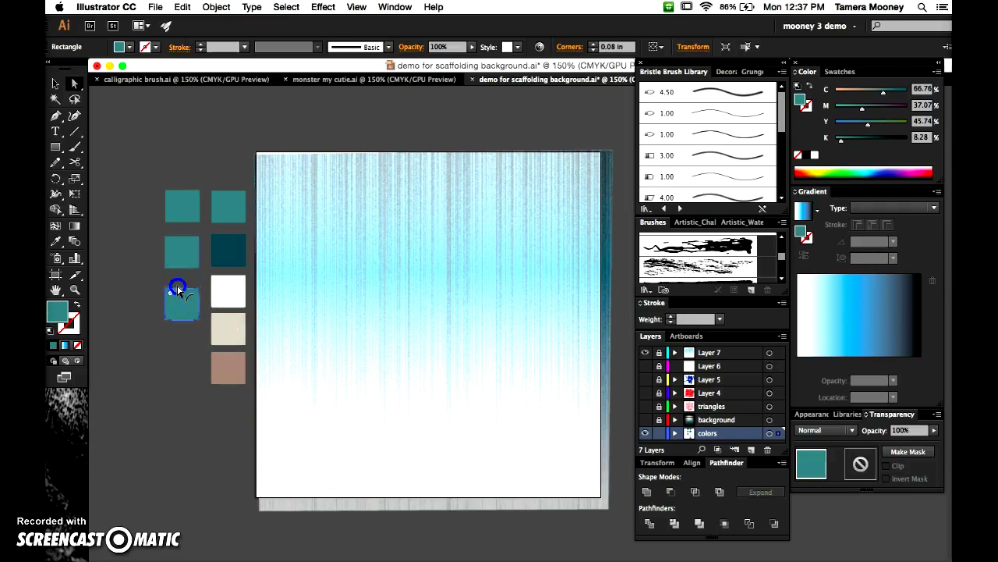
left_click(184, 295)
left_click(192, 356)
left_click(179, 290)
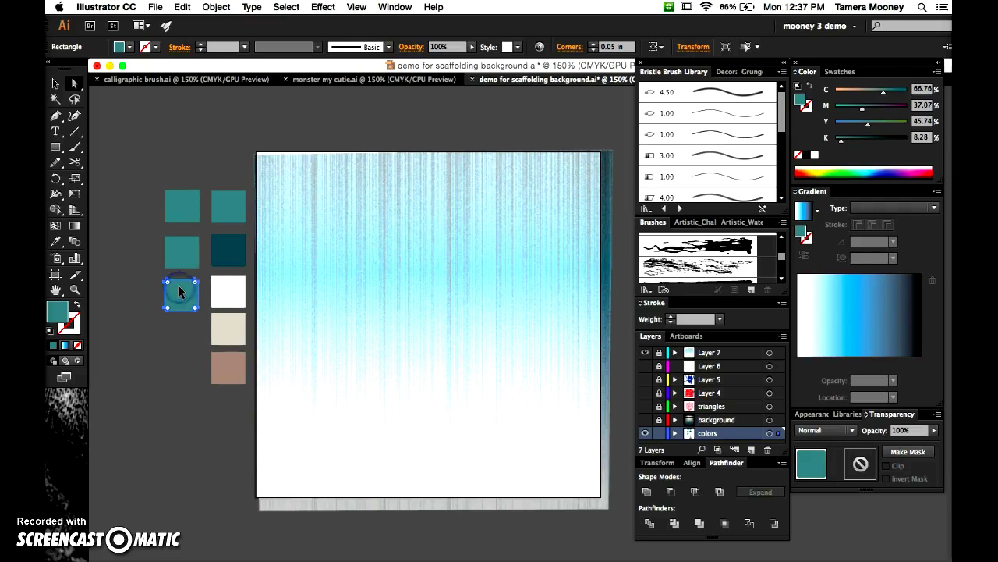
left_click_drag(178, 286, 183, 254)
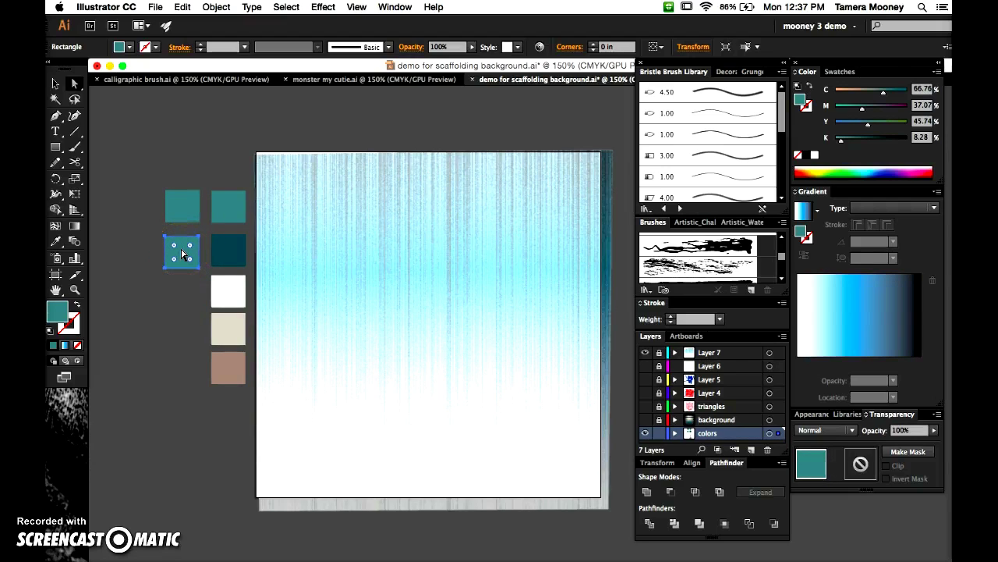
- Fill the second teal copy with the white-blue-black linear gradient
key("i")
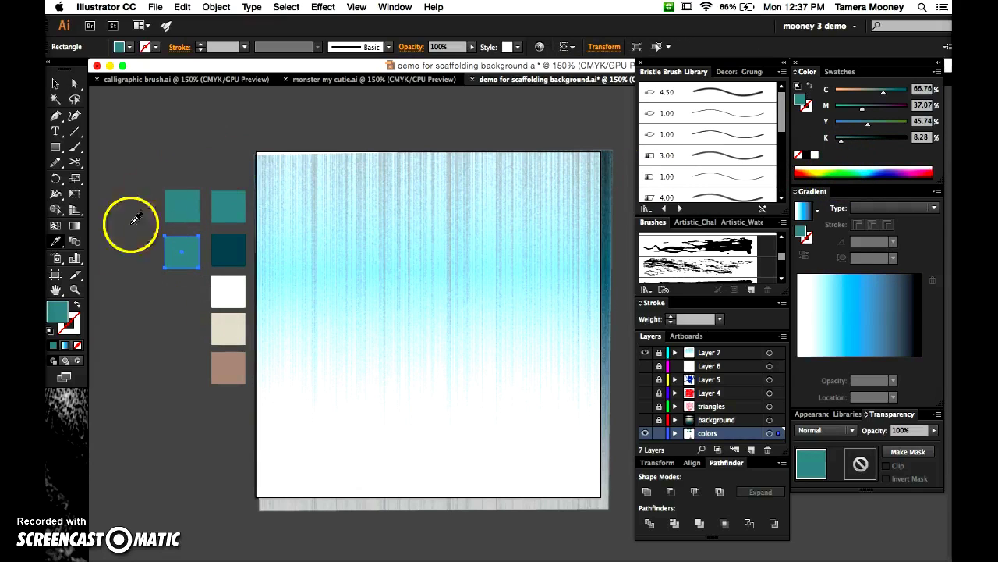
left_click(823, 300)
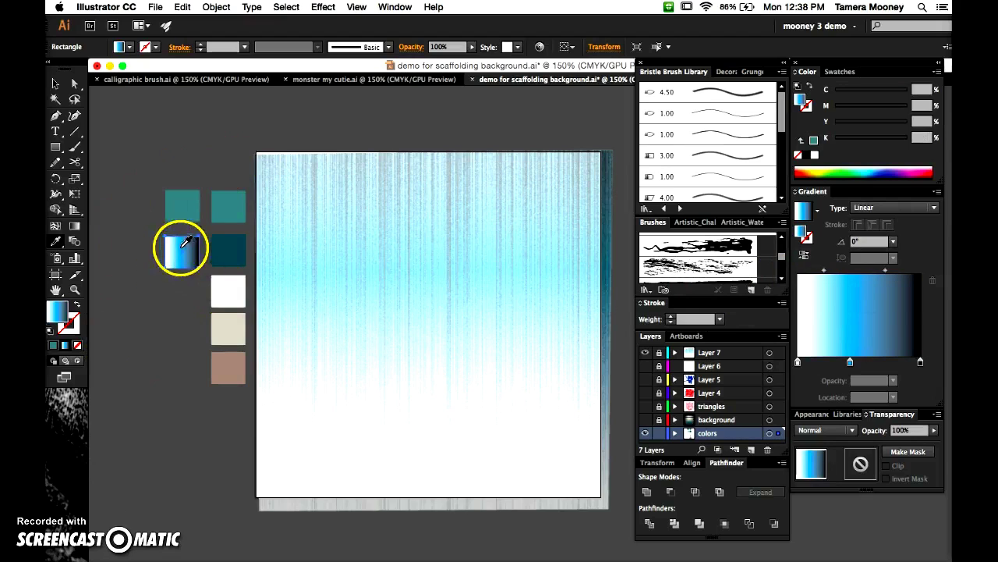
- Sample the grey canvas colour onto the gradient square with the Eyedropper tool, and undo the sampling
left_click(58, 243)
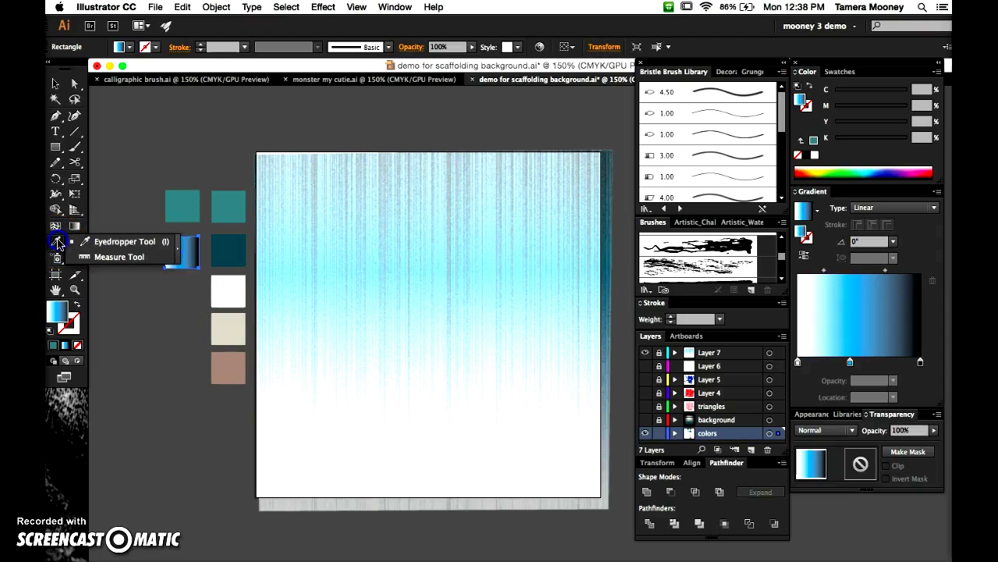
left_click(95, 248)
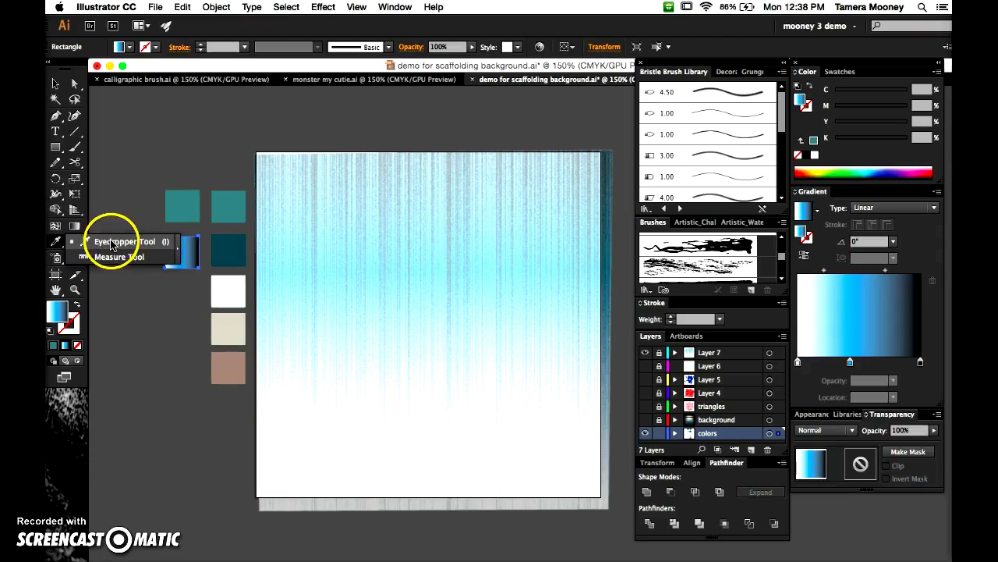
left_click(120, 168)
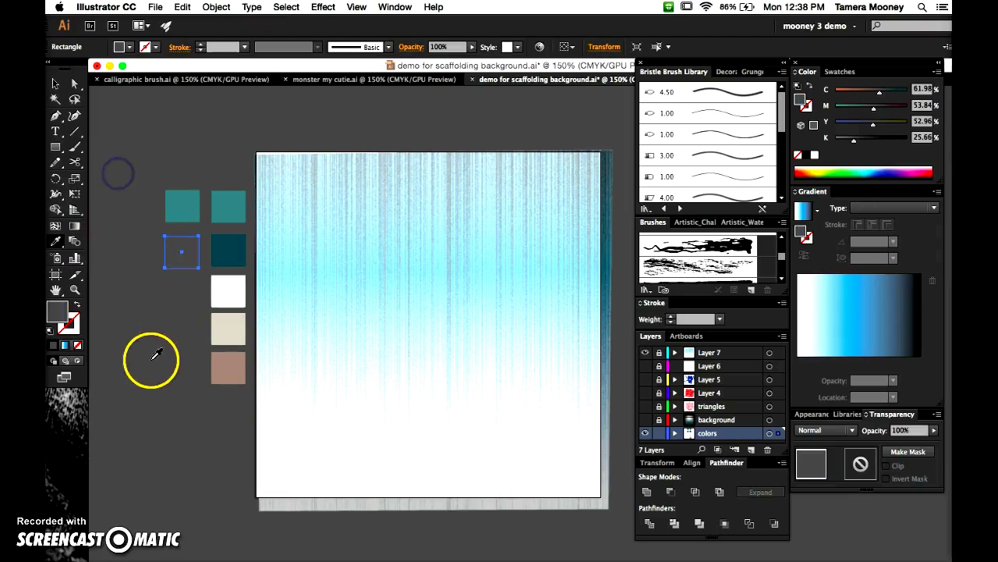
key("super+z")
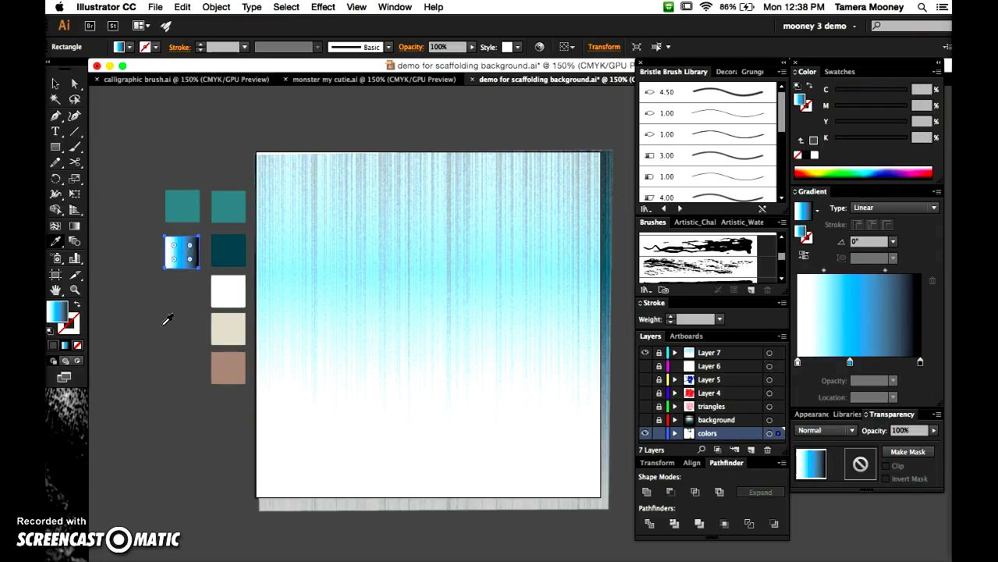
- Fill the first teal copy with yellow (C 14.12, M 0, Y 100, K 0) and lock the colors layer
left_click(55, 84)
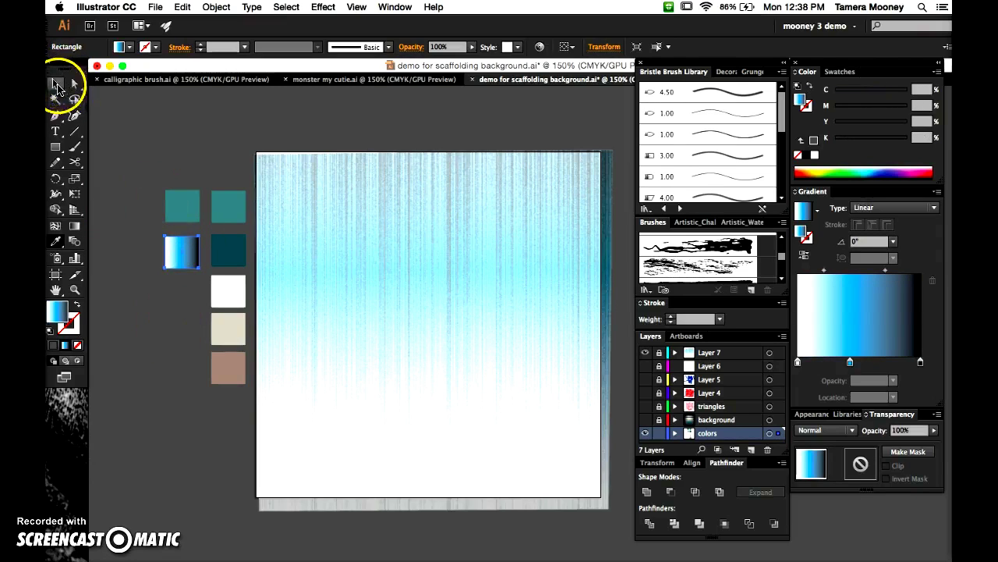
left_click(179, 206)
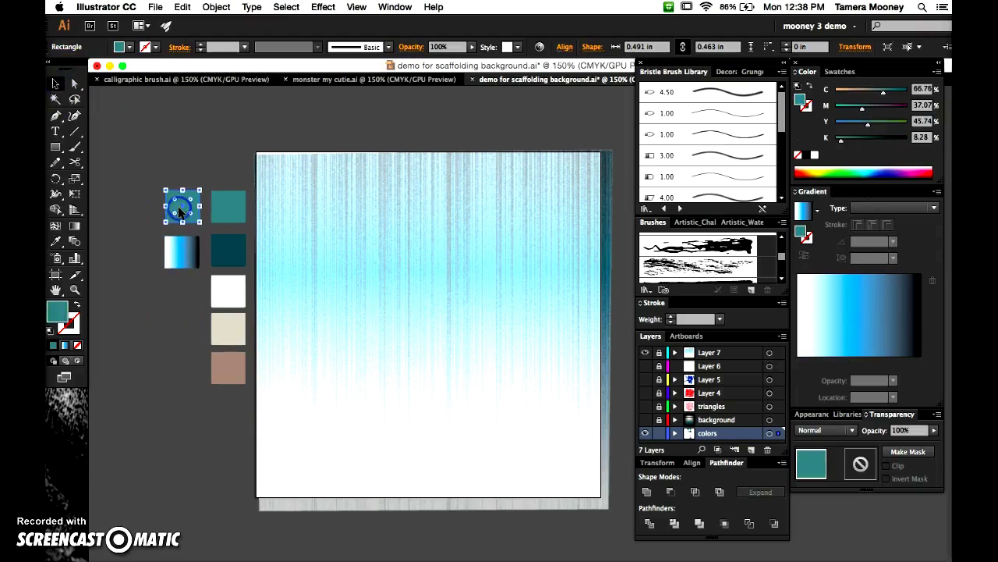
left_click(819, 171)
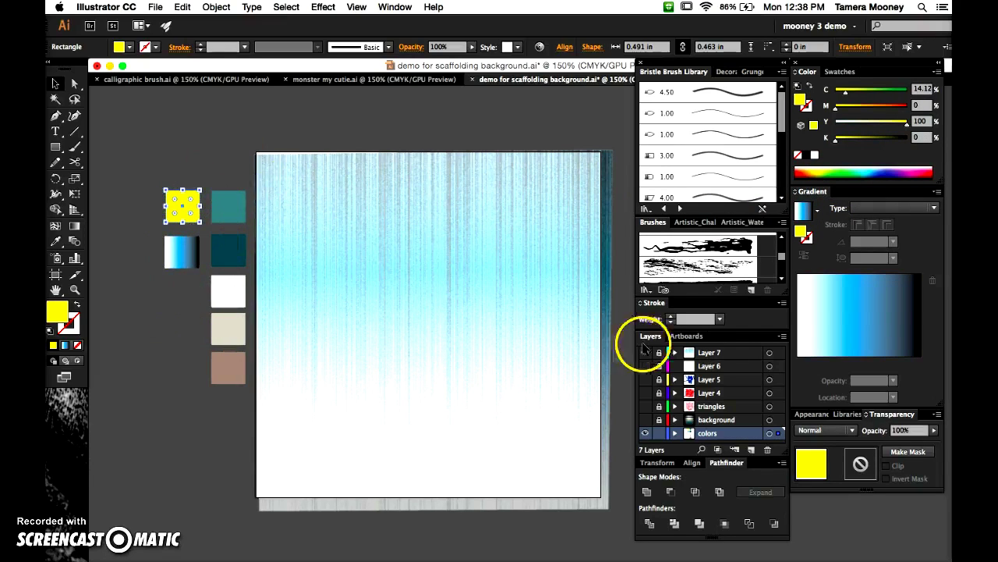
left_click(659, 432)
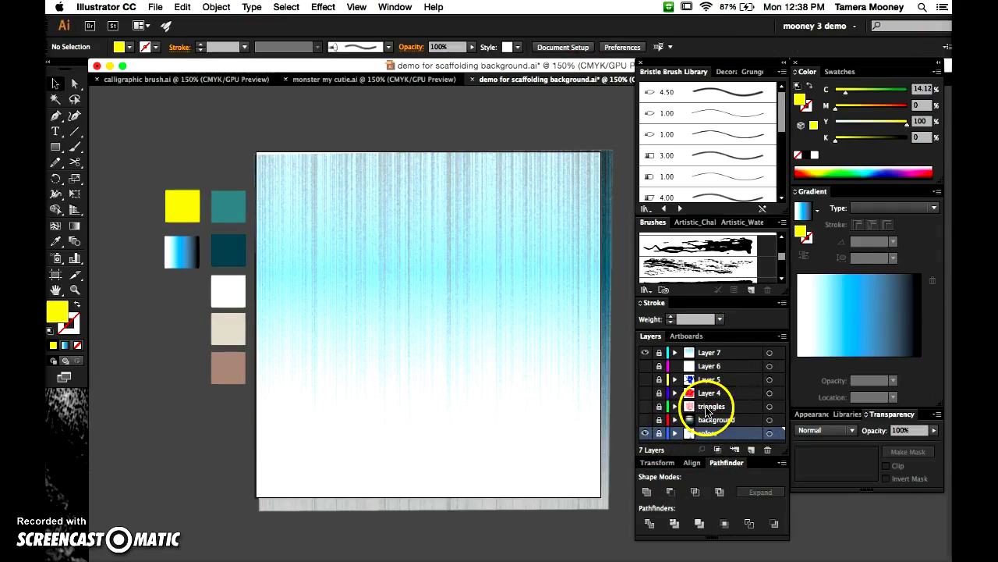
- Hide the striped artwork of Layer 7
left_click(707, 355)
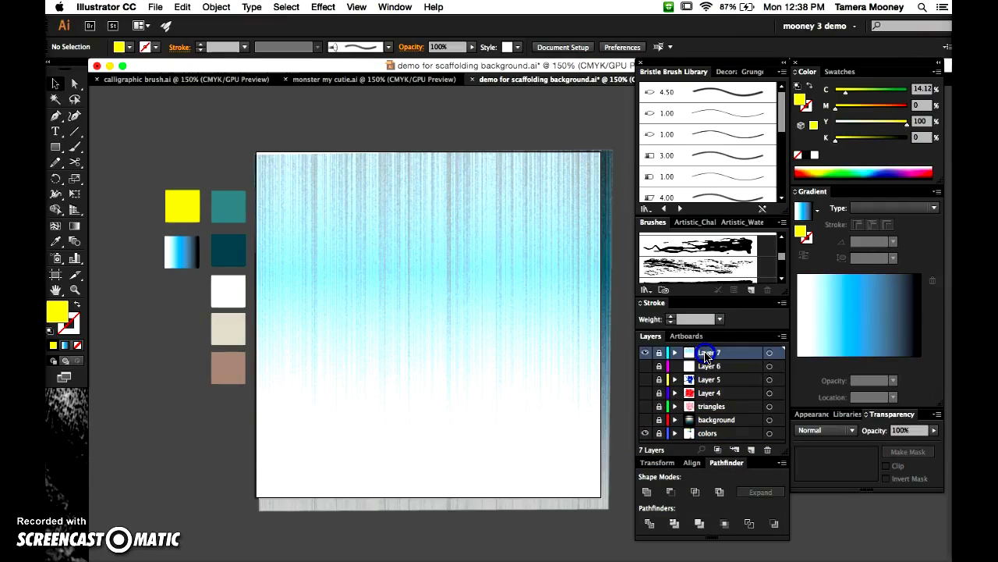
left_click(652, 358)
left_click(647, 355)
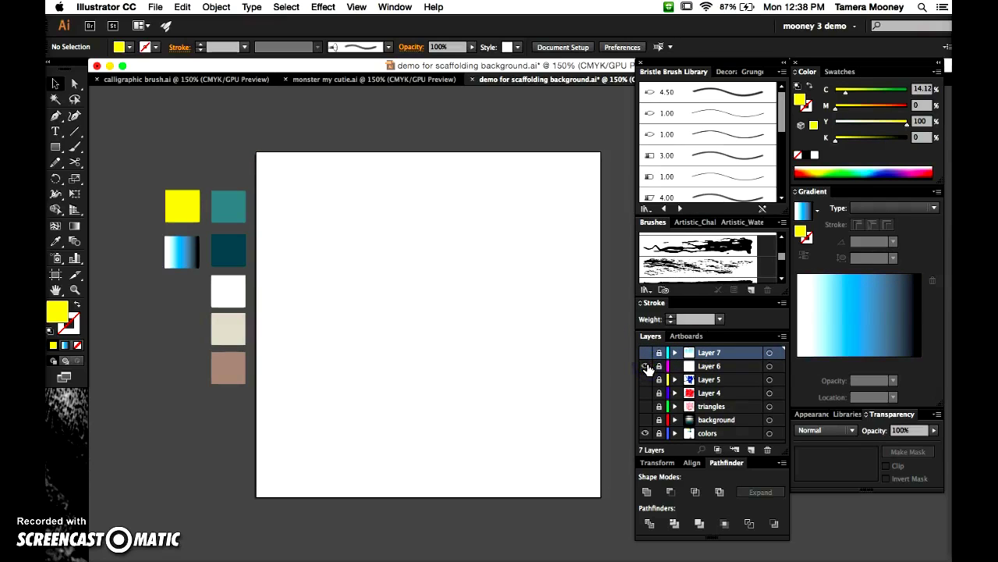
- Preview the artwork of Layer 5, Layer 4, the triangles layer and the background layer one at a time
left_click(645, 379)
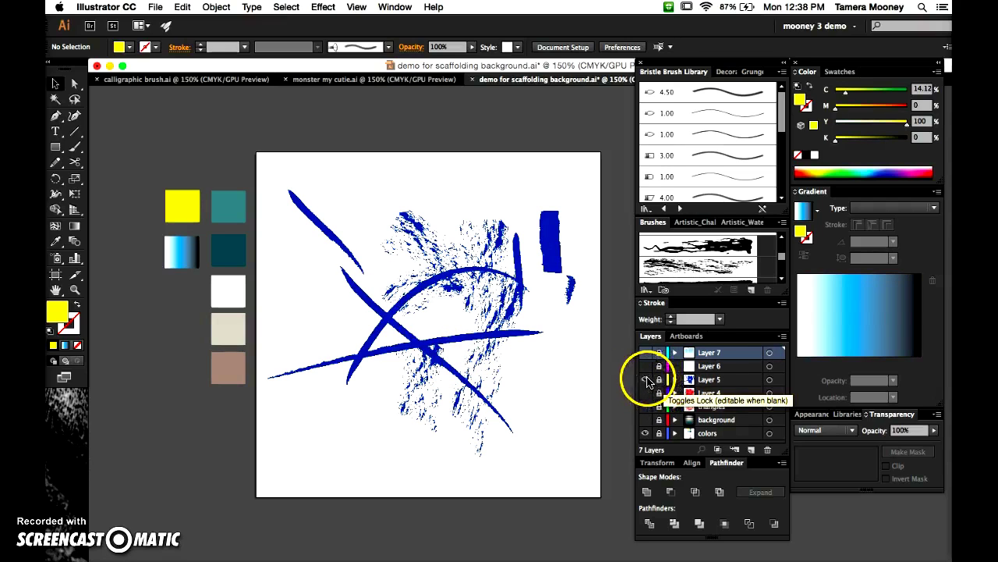
left_click(646, 380)
left_click(647, 393)
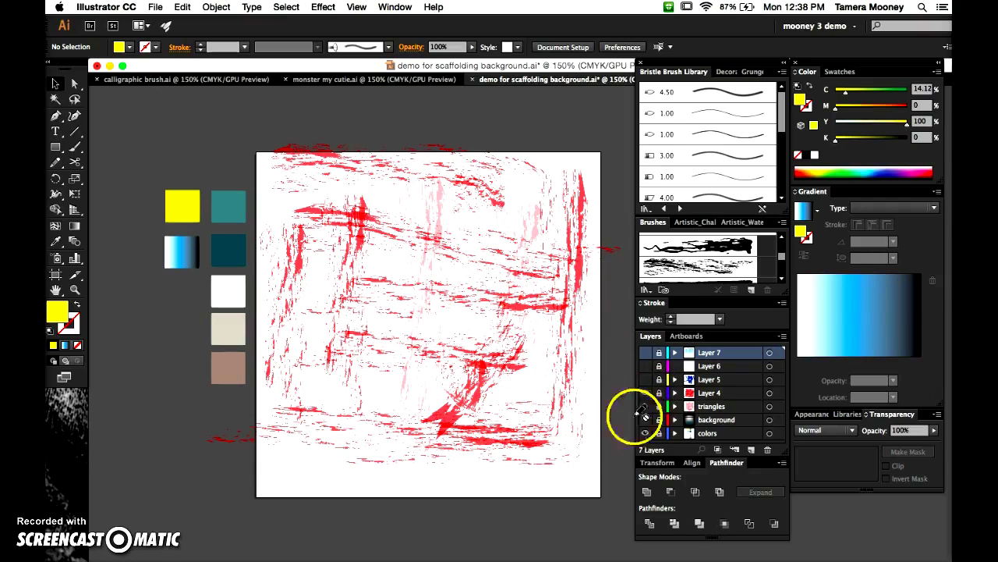
left_click(645, 393)
left_click(647, 406)
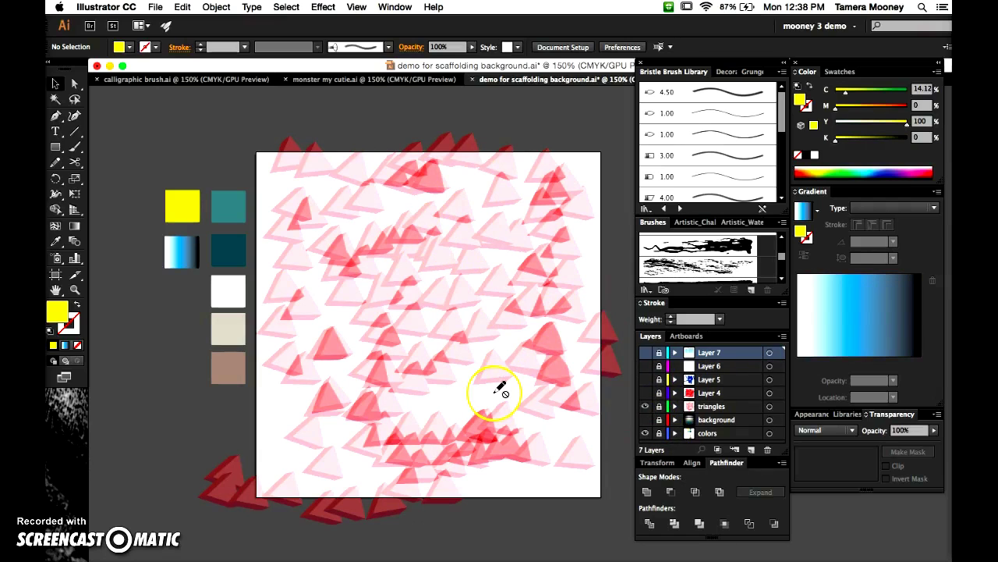
left_click(645, 406)
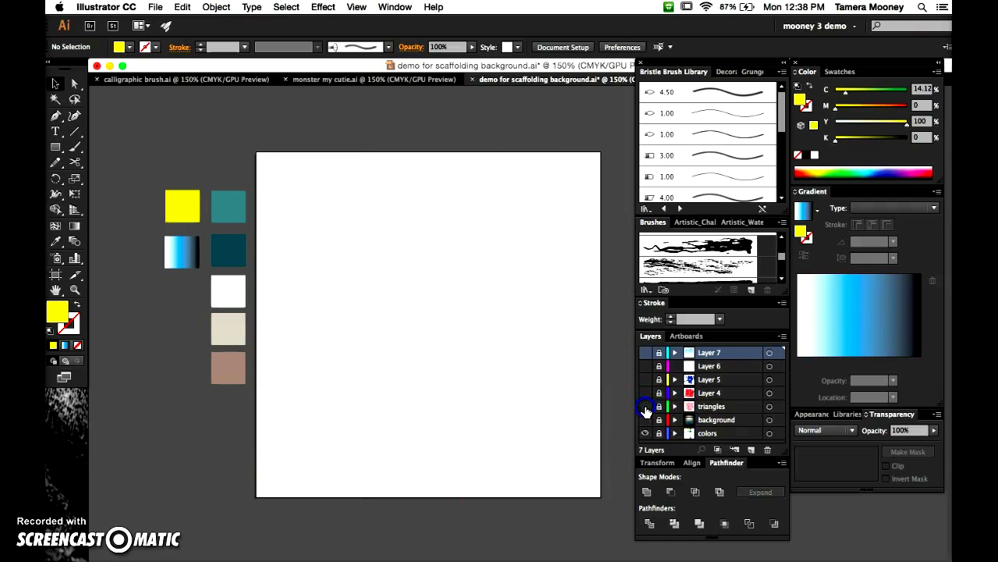
left_click(645, 421)
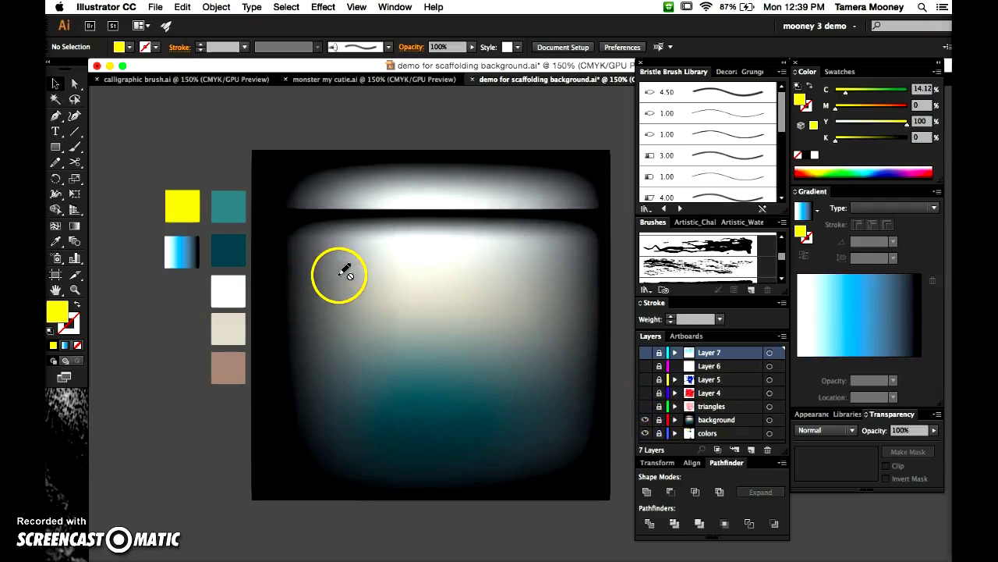
- Add a new layer above Layer 7, hide the background layer and make the new layer active
left_click(56, 231)
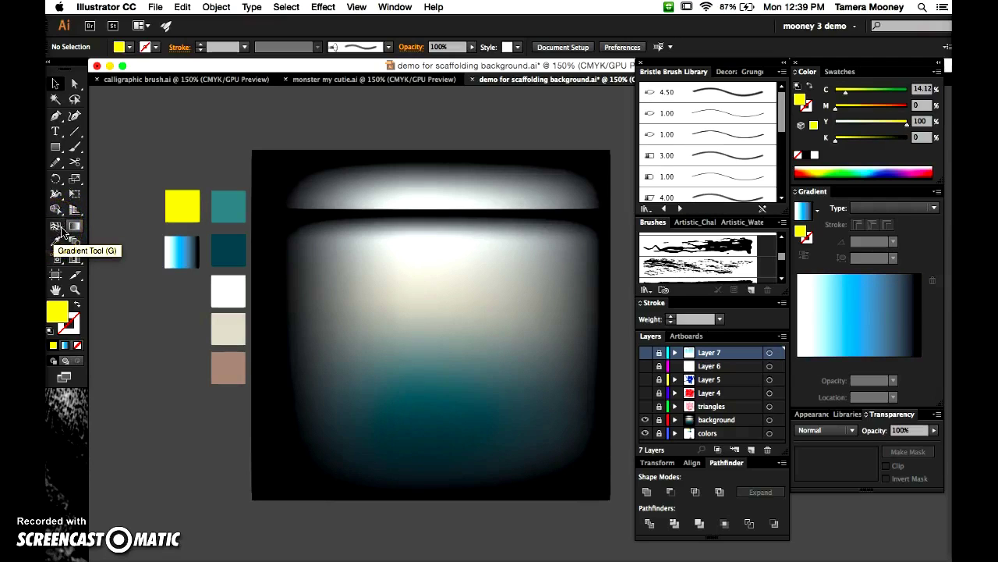
left_click(56, 231)
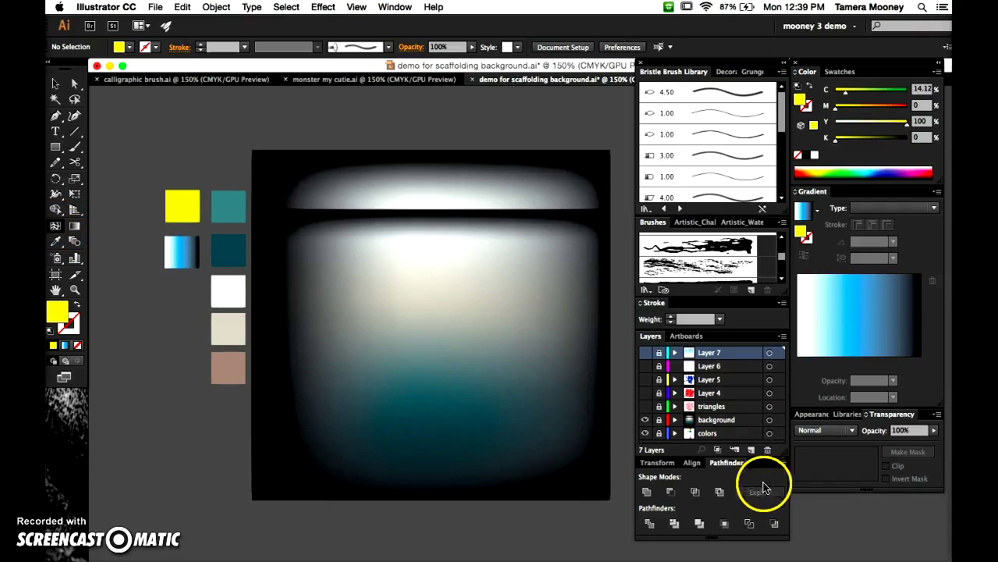
left_click(751, 450)
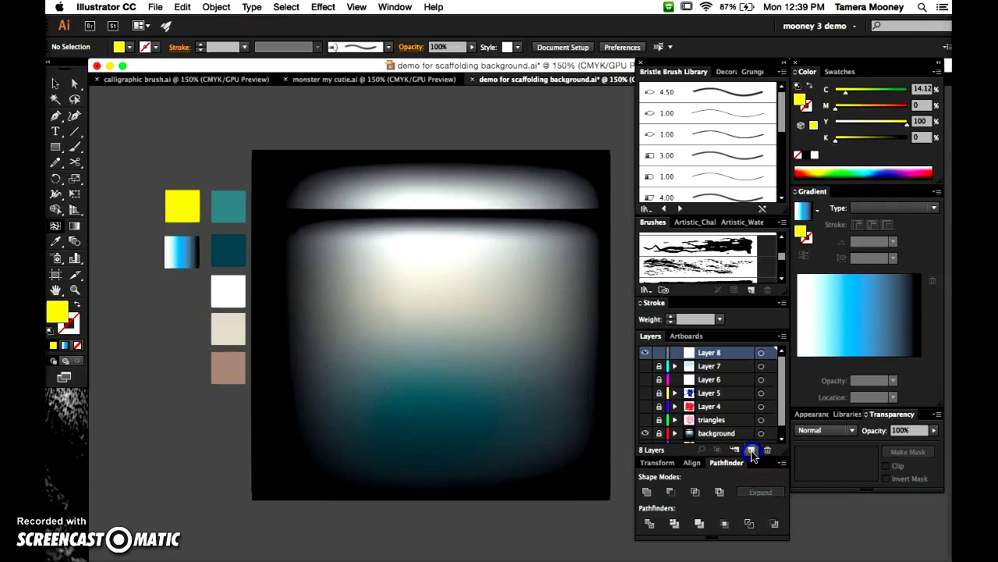
left_click(56, 228)
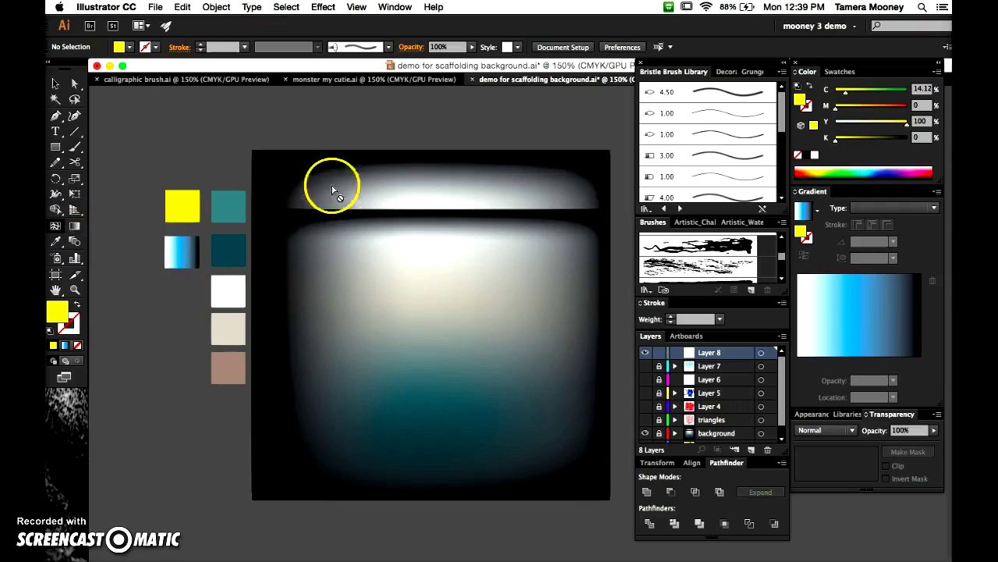
left_click(646, 433)
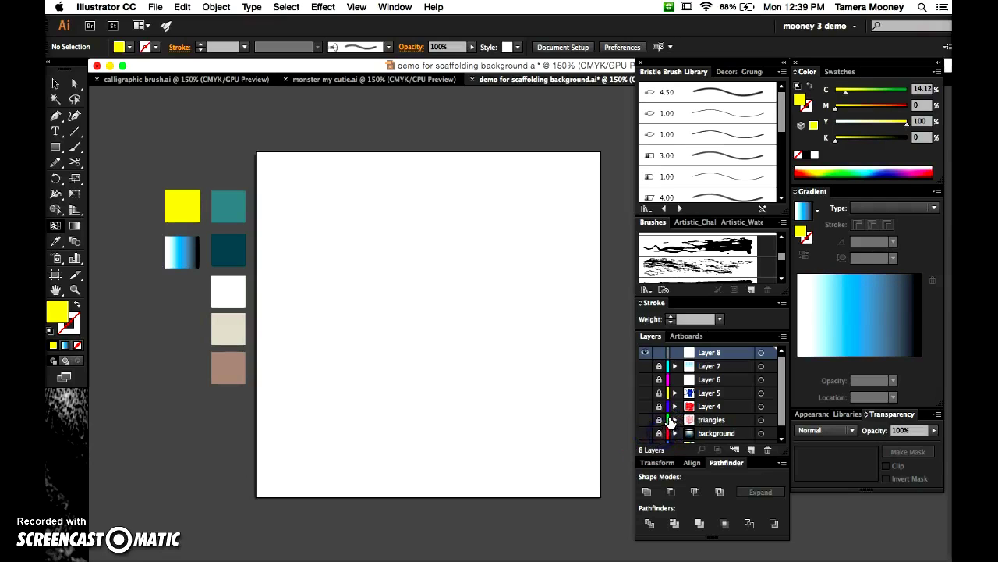
left_click(646, 352)
left_click(708, 356)
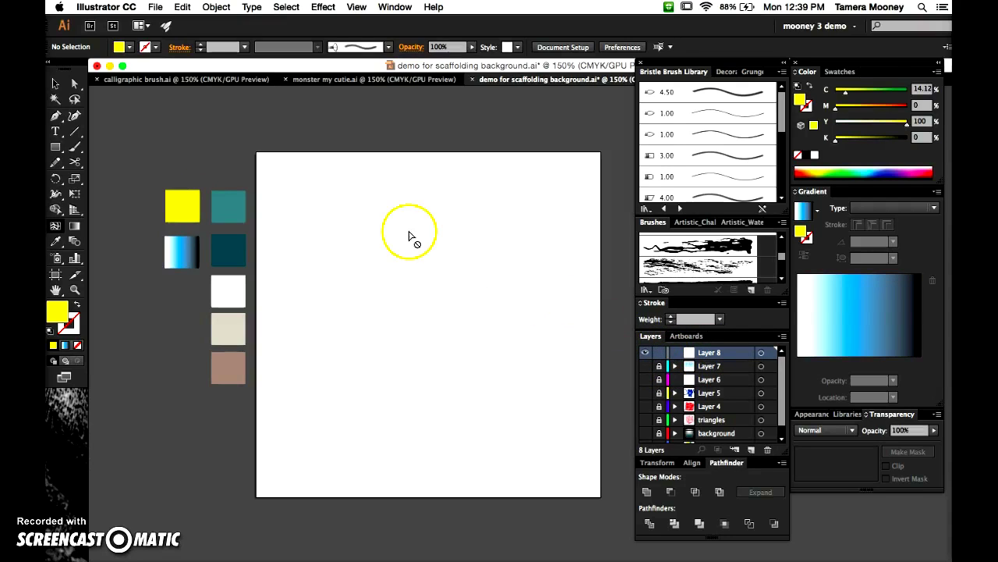
- Draw a rectangle about 5.4 by 5.26 in covering the whole artboard and fill it with the gradient sampled from the gradient square
left_click(57, 149)
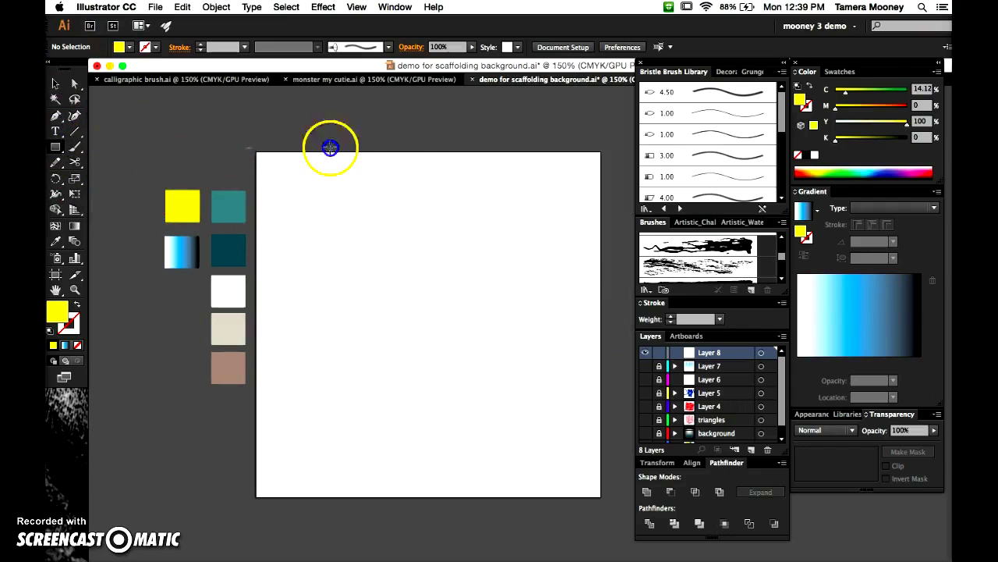
left_click_drag(616, 485, 618, 511)
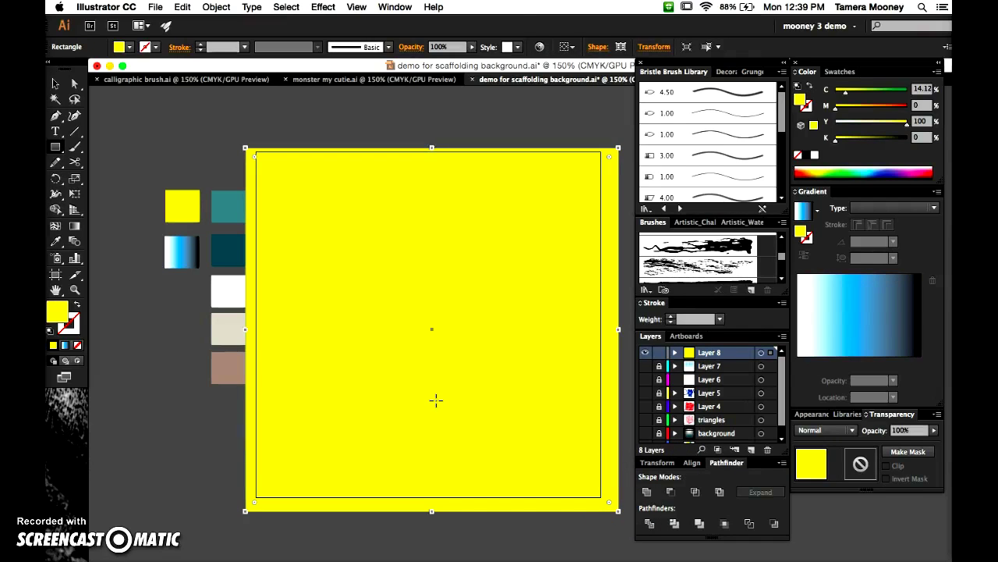
key("i")
left_click(177, 252)
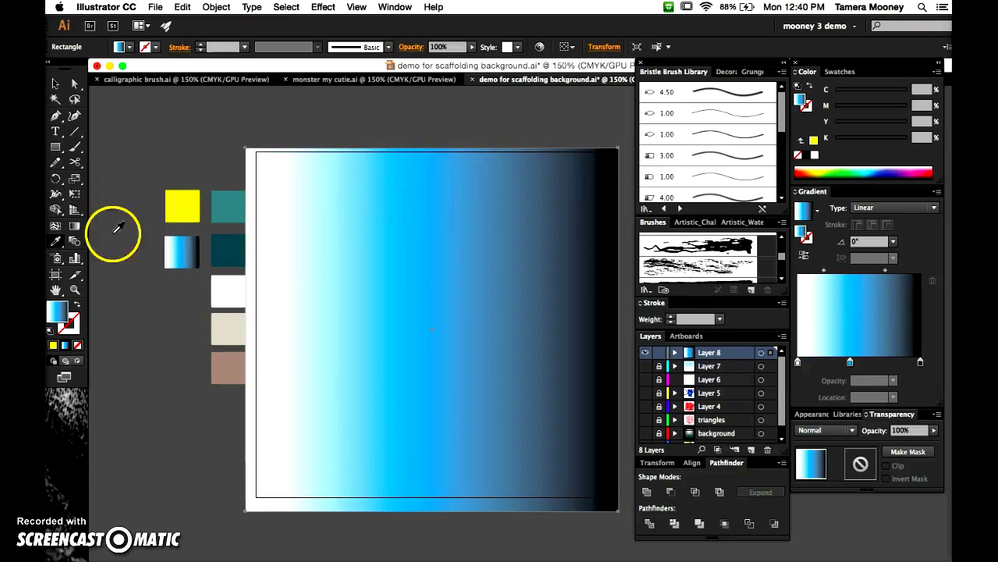
- Run the rectangle's gradient vertically at 89° with its black end beyond the upper edge, and shift the blue stop slightly toward white
left_click(76, 227)
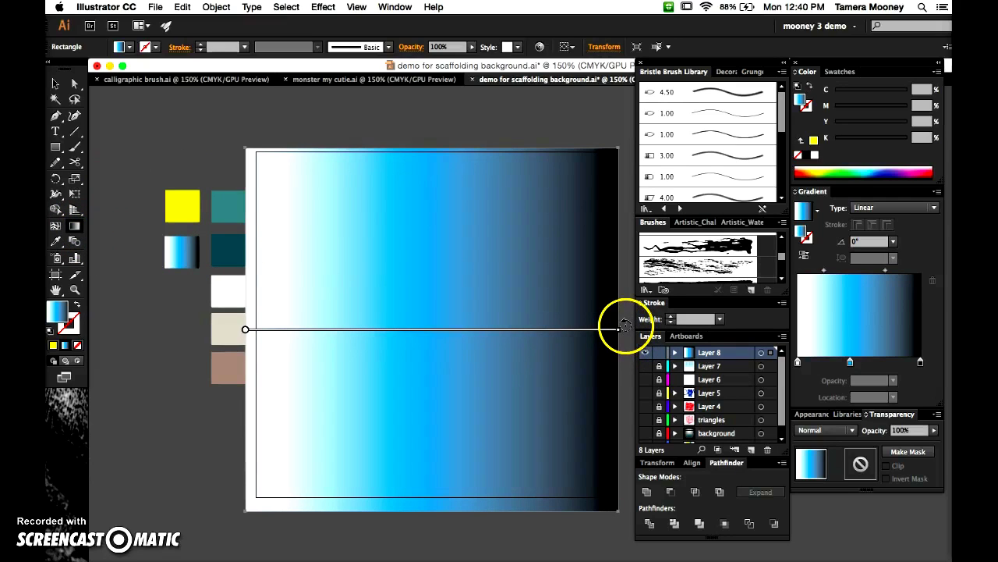
mouse_move(626, 325)
left_mouse_down()
mouse_move(535, 182)
mouse_move(437, 140)
mouse_move(419, 149)
left_mouse_up()
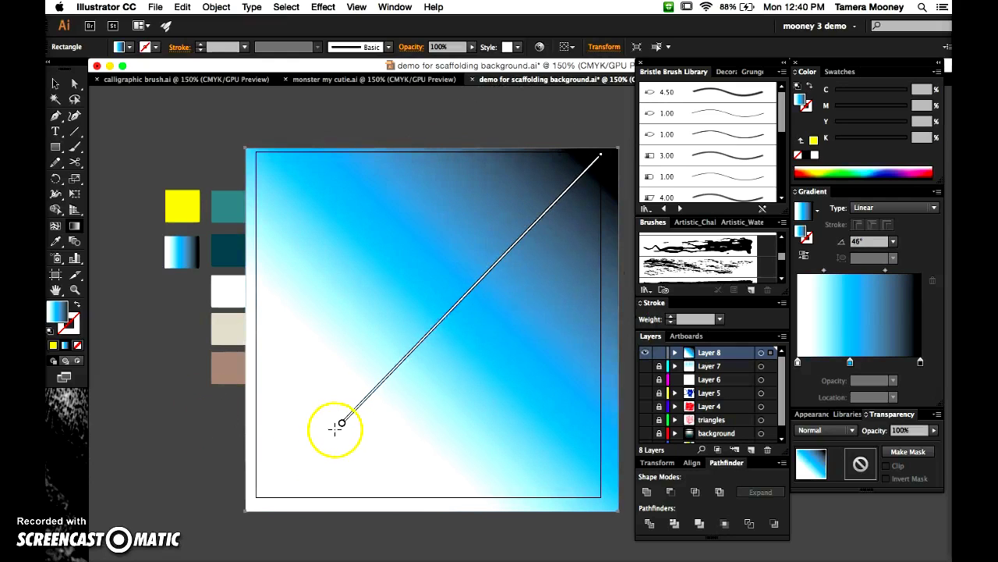
mouse_move(606, 148)
left_mouse_down()
mouse_move(432, 154)
mouse_move(346, 173)
left_mouse_up()
left_click(434, 226)
mouse_move(434, 226)
left_mouse_down()
mouse_move(442, 330)
mouse_move(440, 315)
left_mouse_up()
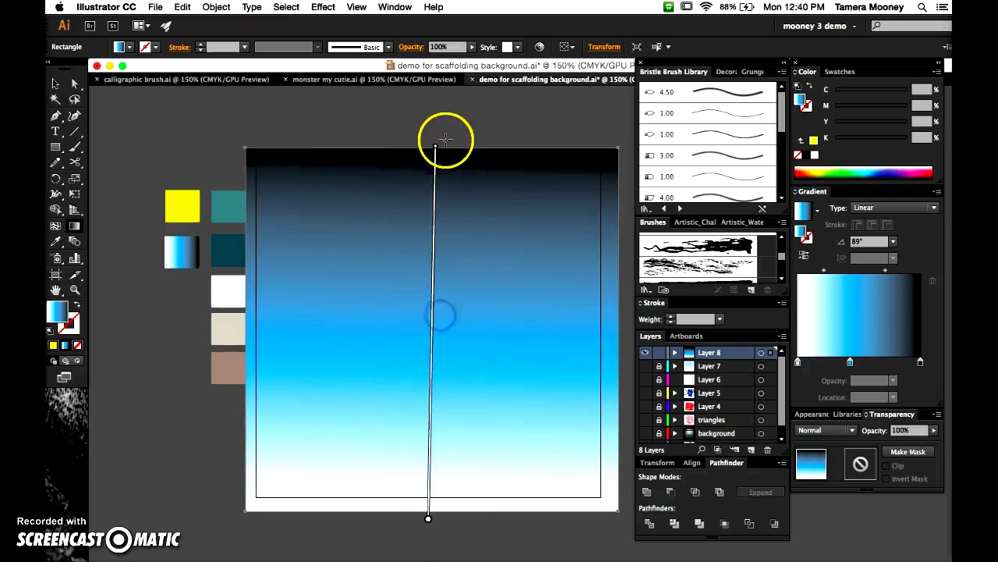
left_click_drag(436, 148, 435, 90)
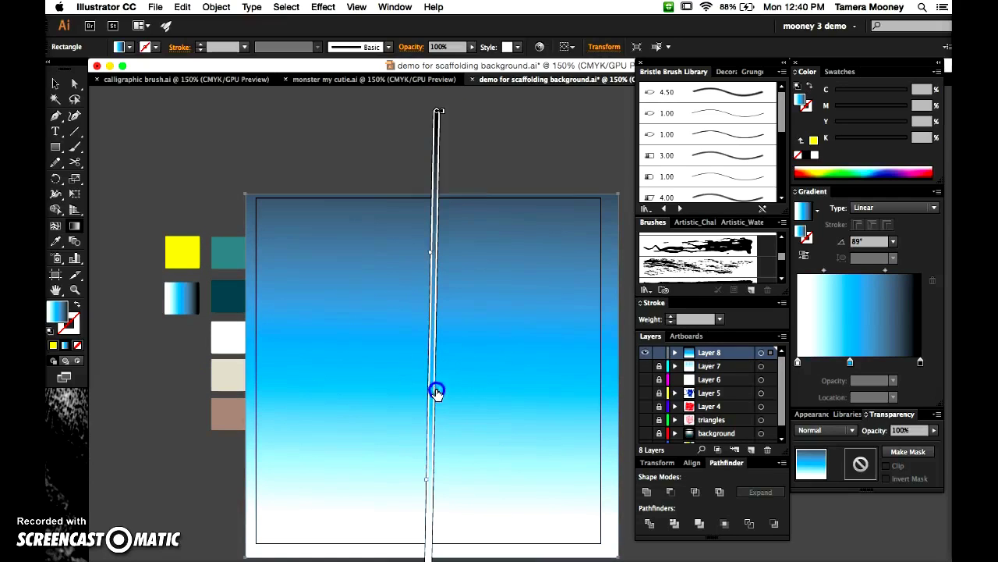
left_click_drag(437, 392, 436, 397)
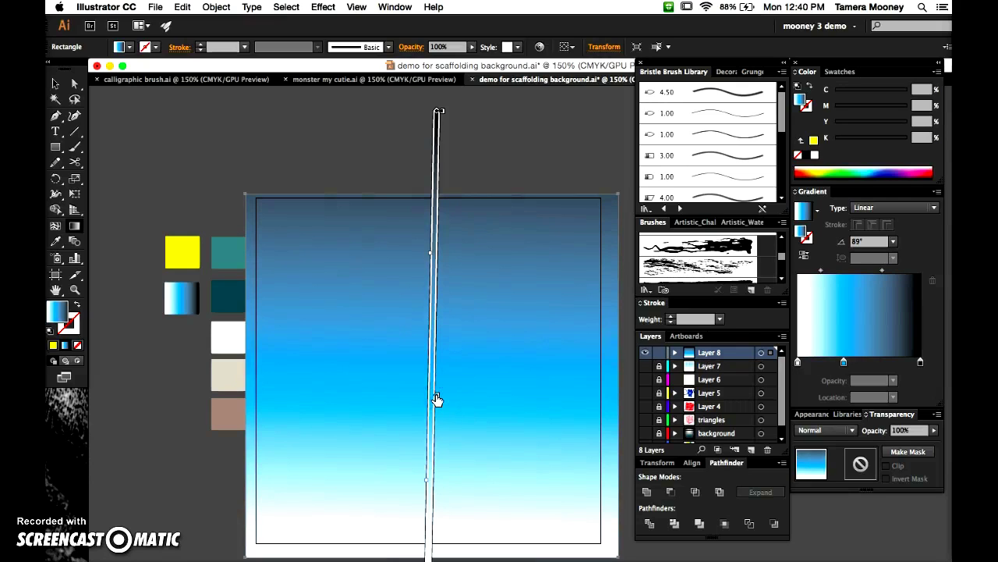
- Duplicate the blue gradient stop at location 67.87% and recolour the copy lime green (C 37.25, M 10.2, Y 100, K 0)
left_click(843, 362)
left_click_drag(843, 362, 882, 362)
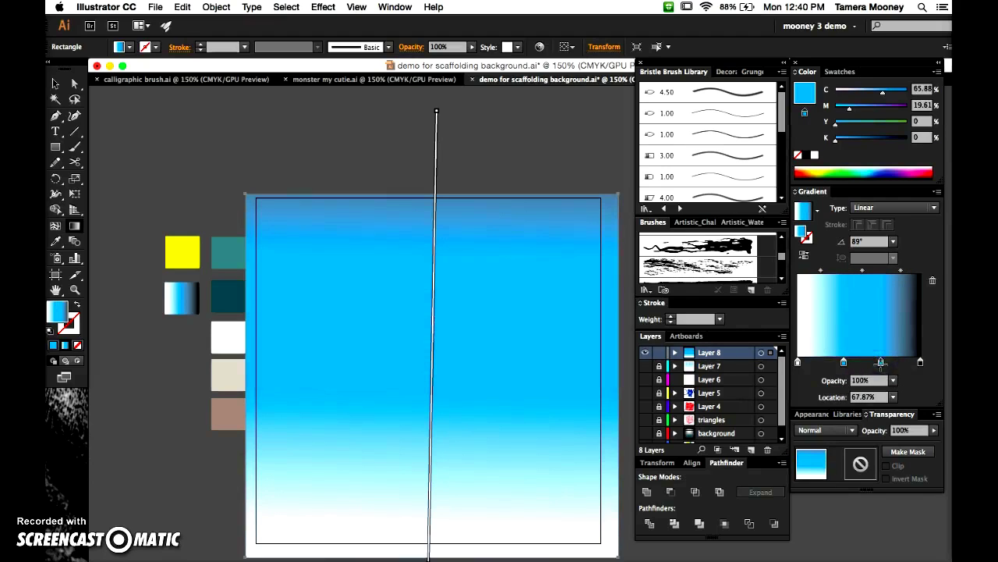
double_click(881, 362)
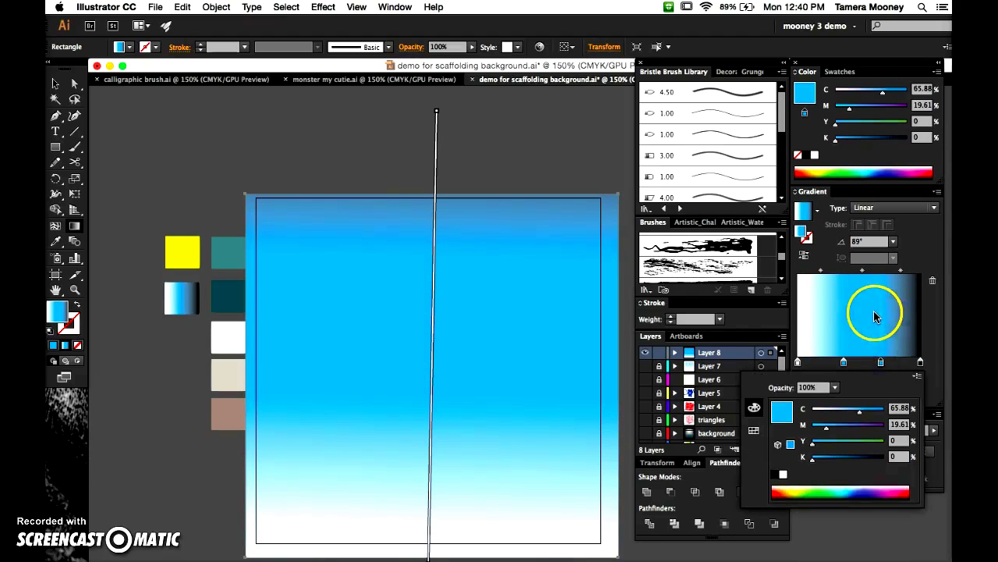
left_click(791, 489)
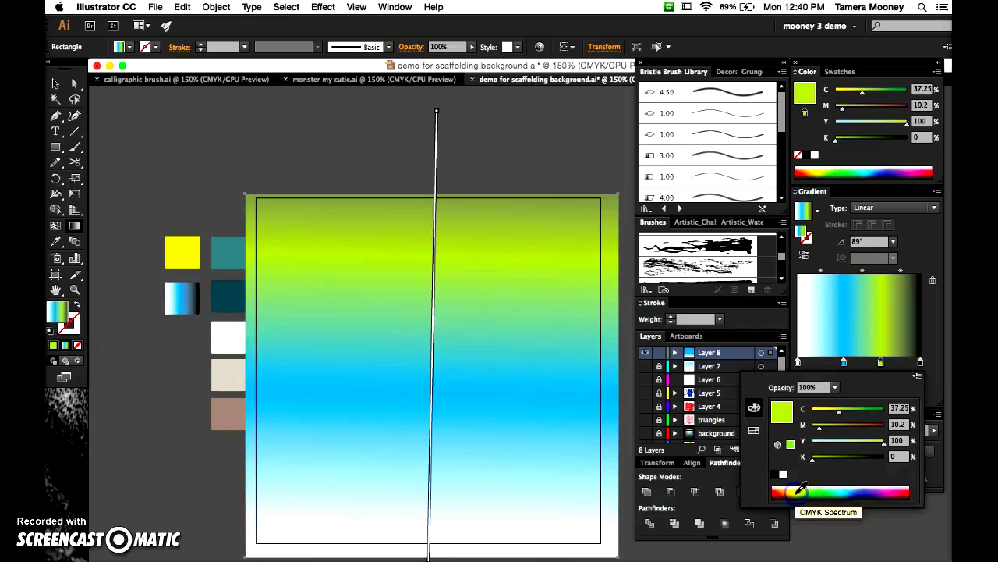
left_click(816, 364)
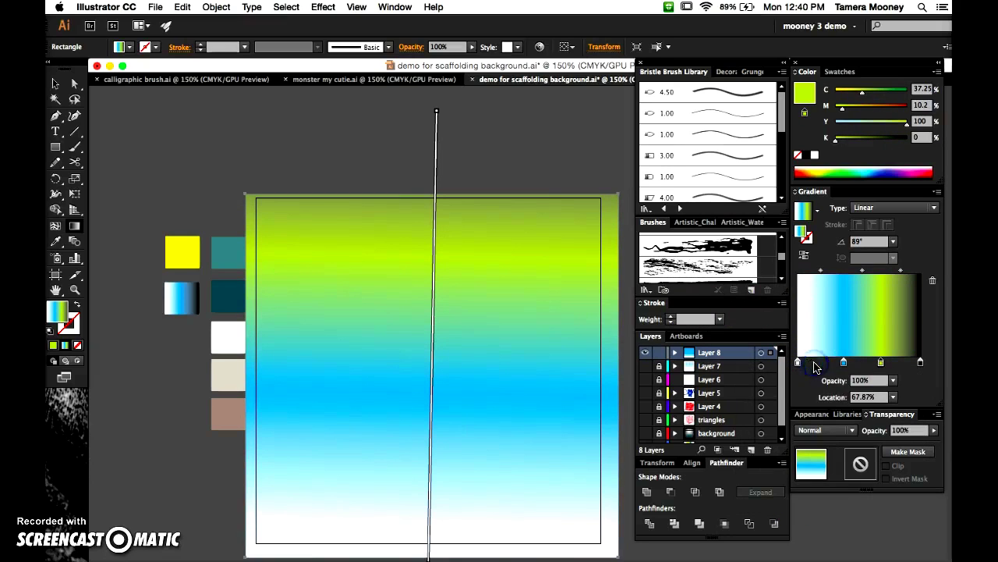
- Remove the black stop from the gradient and move the lime green stop to location 79.97%
left_click(921, 364)
left_click_drag(921, 365, 923, 391)
left_click(881, 363)
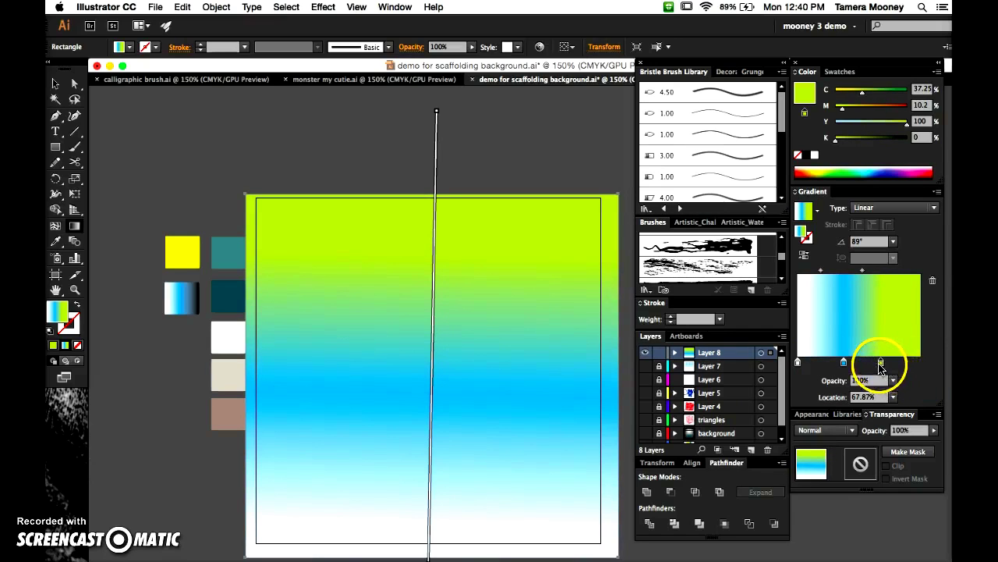
mouse_move(880, 364)
left_mouse_down()
mouse_move(910, 365)
mouse_move(897, 363)
left_mouse_up()
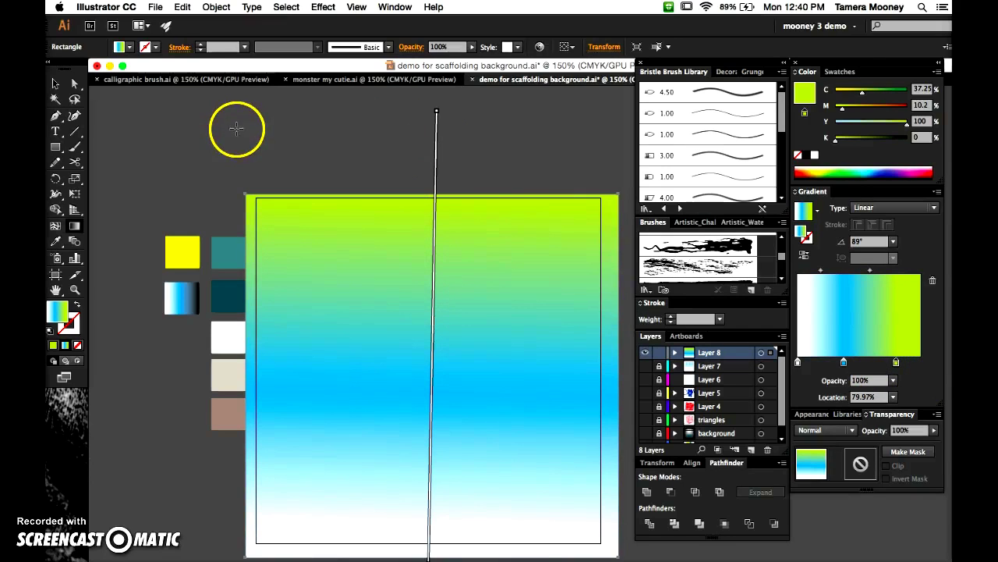
- Undo the last move of the lime green gradient stop, deselect the rectangle and activate the Direct Selection tool
left_click(54, 83)
left_click(286, 175)
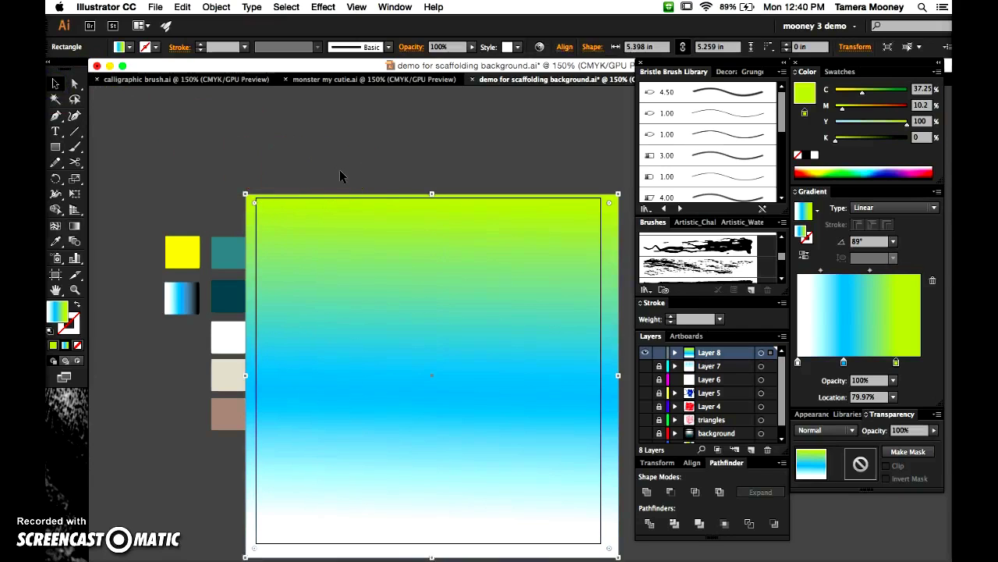
key("super+z")
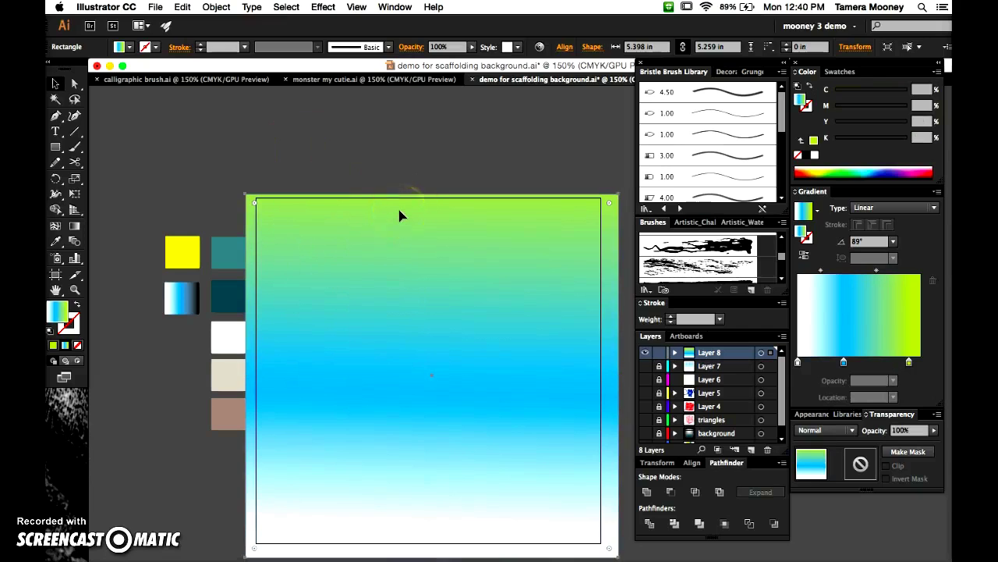
key("shift+super+a")
scroll(367, 281, "down", 3)
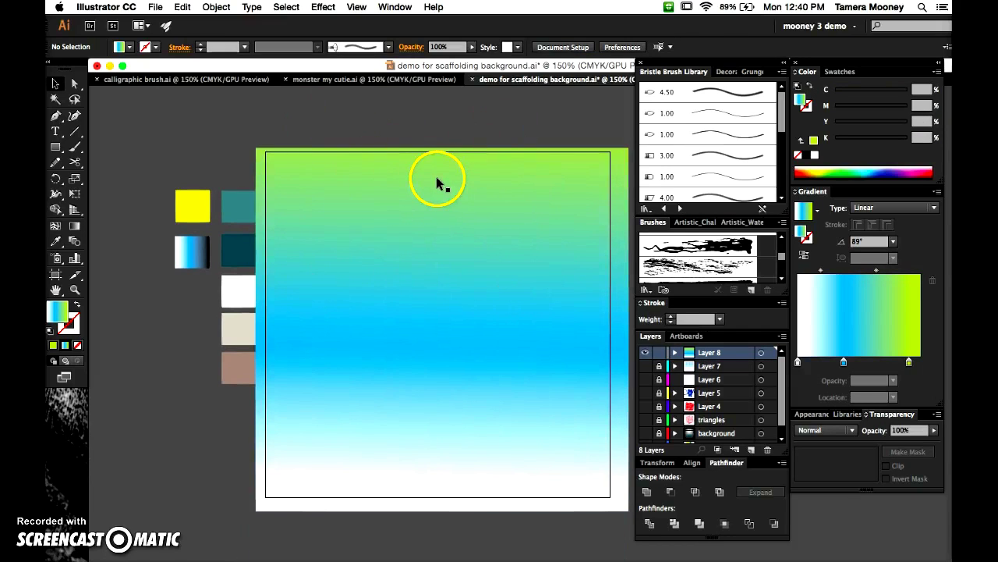
left_click(75, 85)
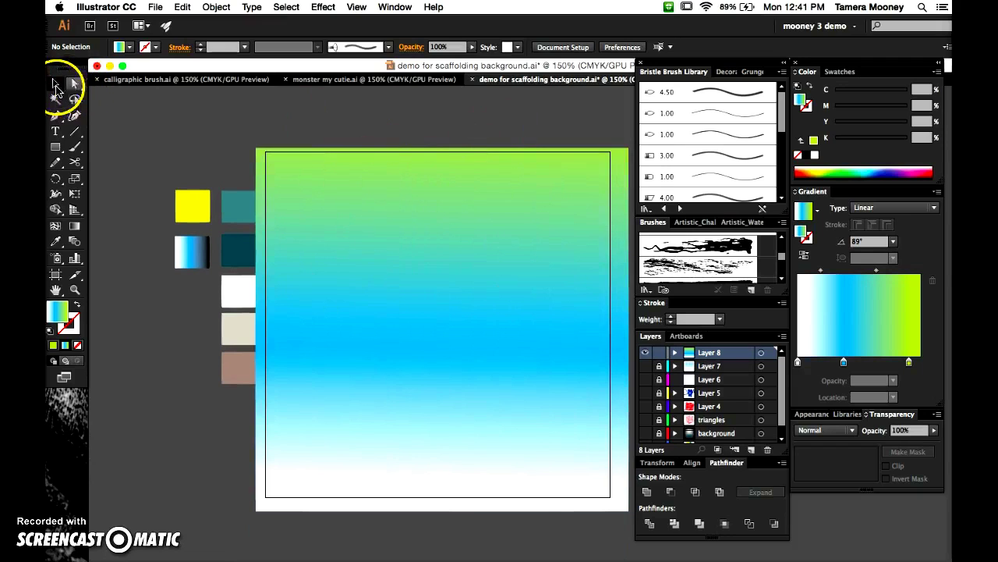
- Select the gradient rectangle and open it in the Effect Gallery with the preview at 50%
left_click(408, 212)
left_click(56, 82)
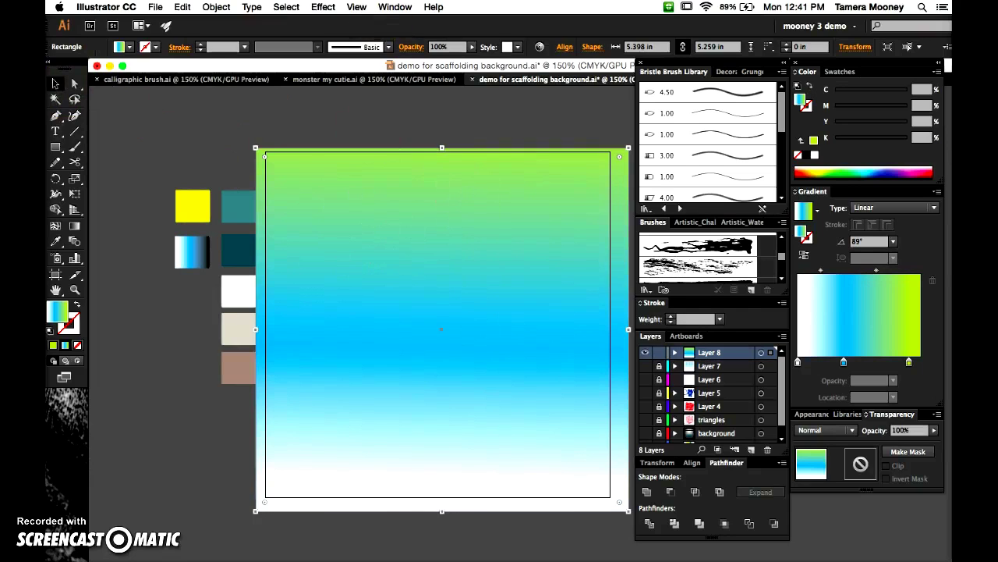
left_click(324, 7)
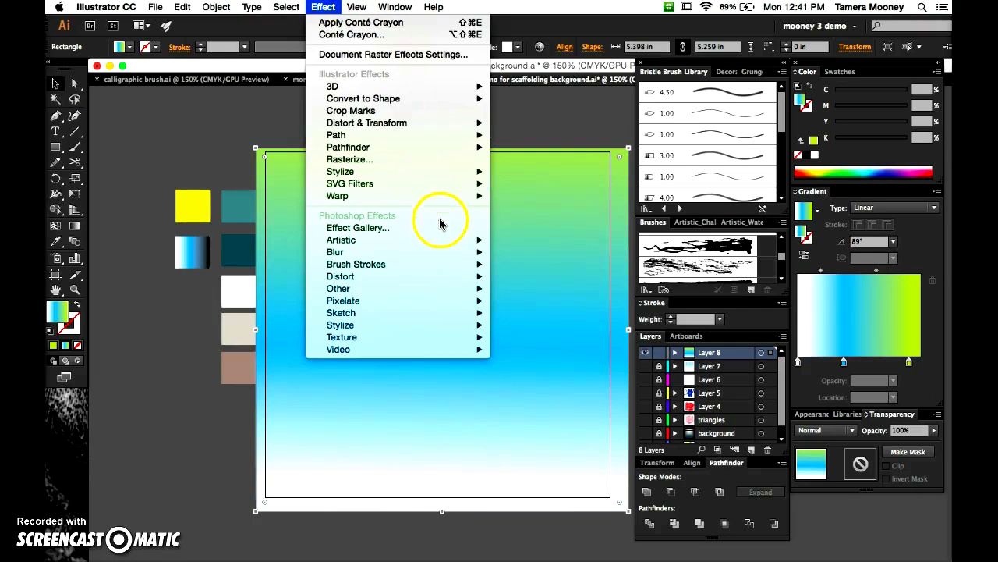
mouse_move(441, 239)
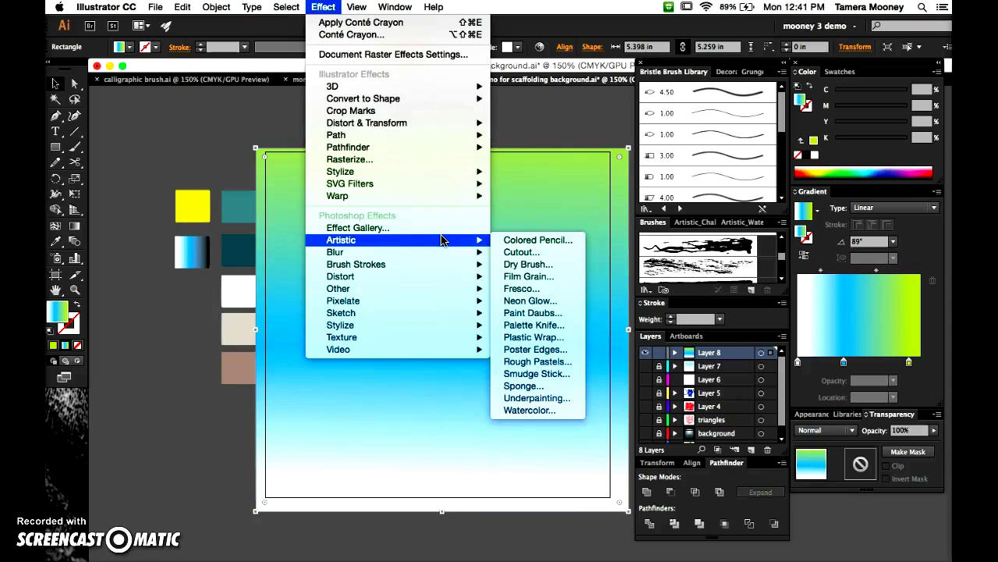
left_click(435, 227)
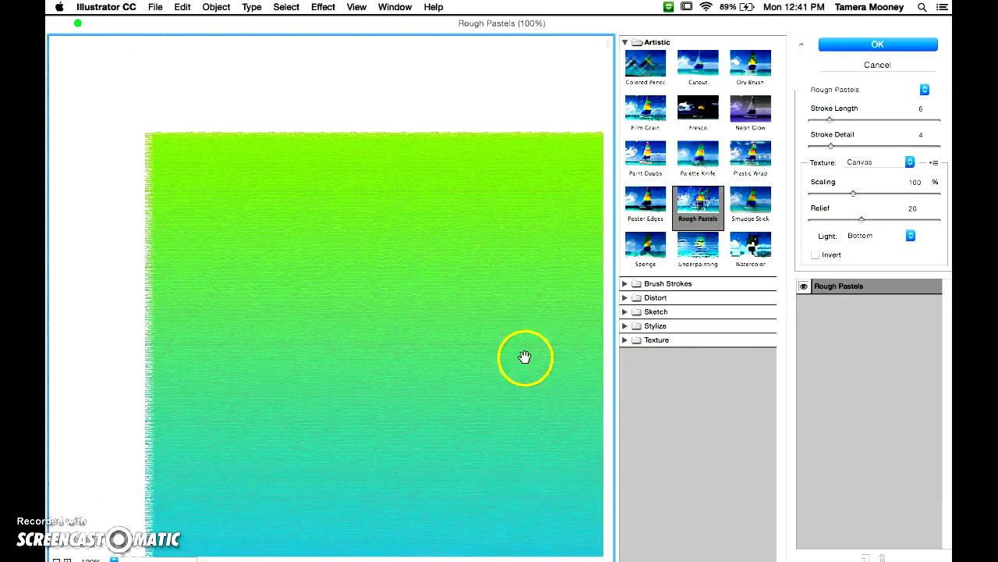
left_click_drag(524, 356, 515, 356)
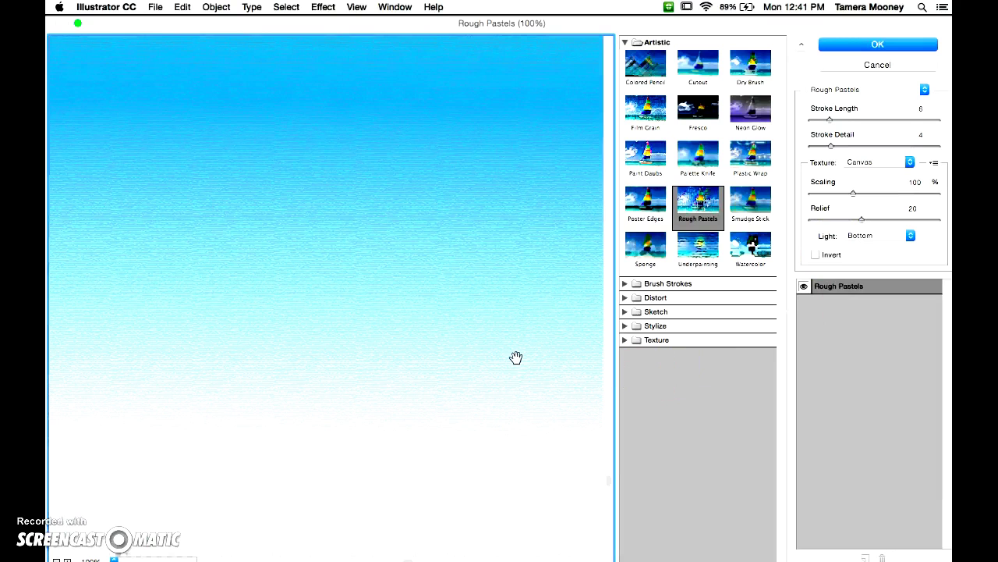
left_click(515, 357, "alt")
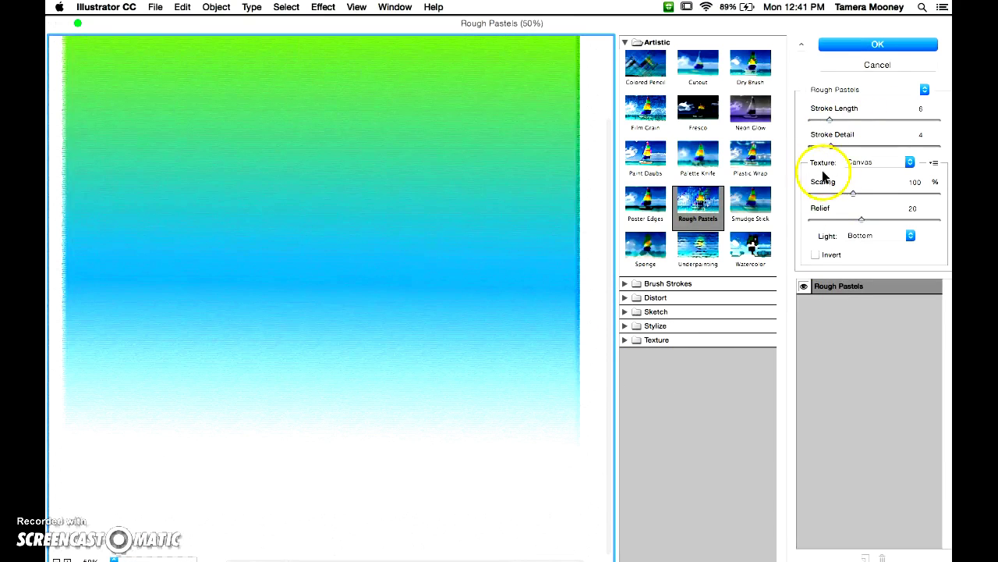
- Preview the Artistic filters Fresco, Cutout, Colored Pencil and Underpainting on the gradient rectangle
left_click(697, 110)
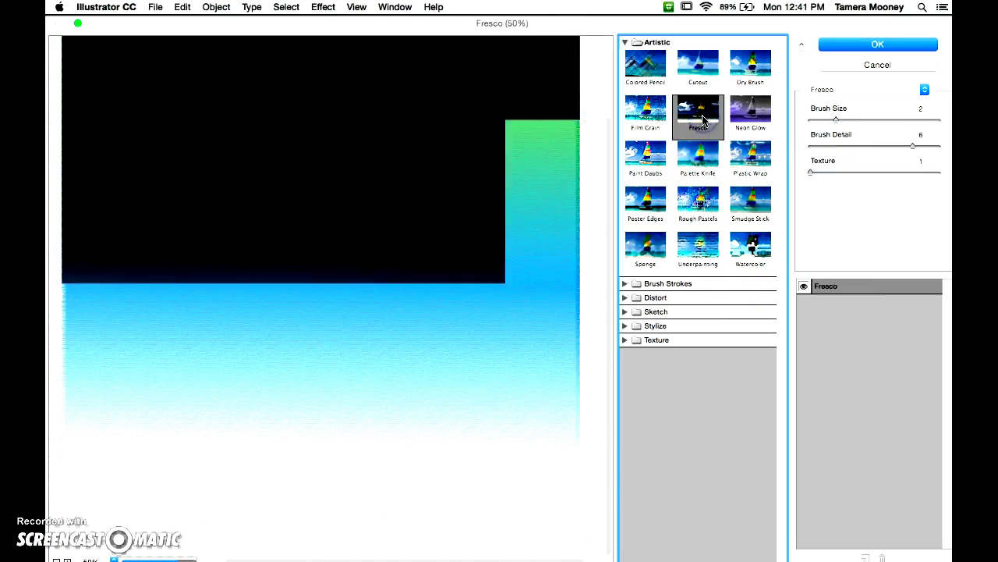
left_click(698, 66)
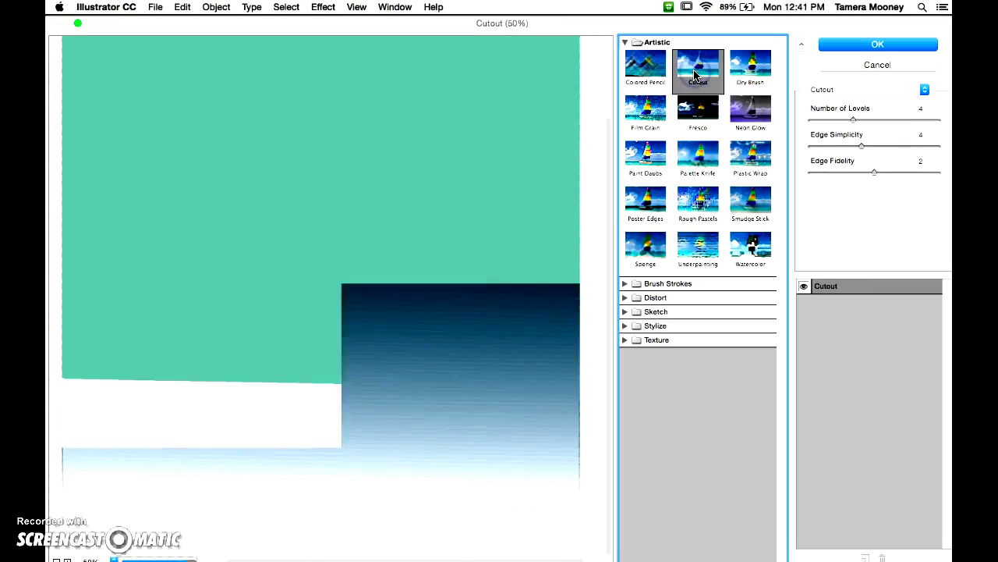
left_click(648, 69)
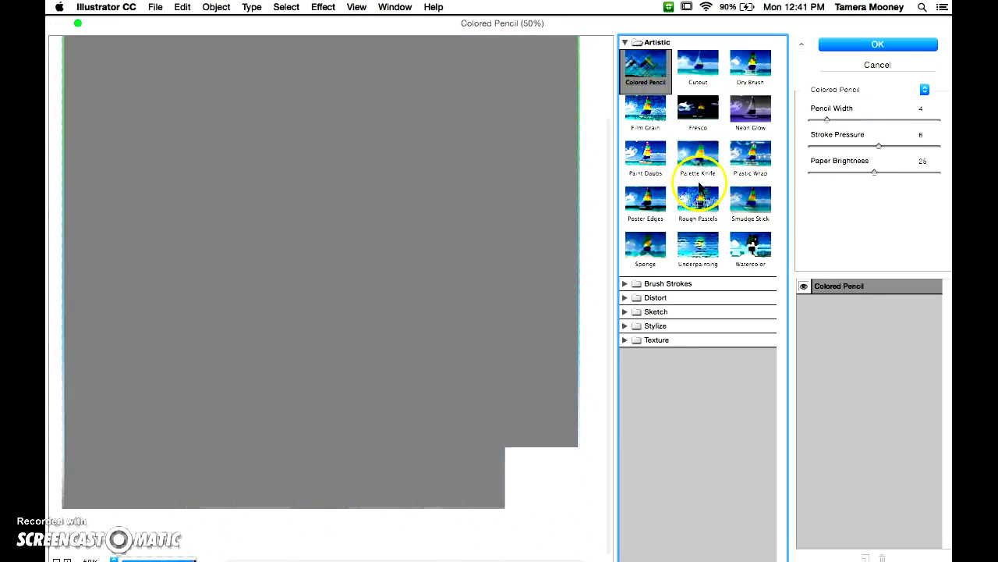
left_click(692, 248)
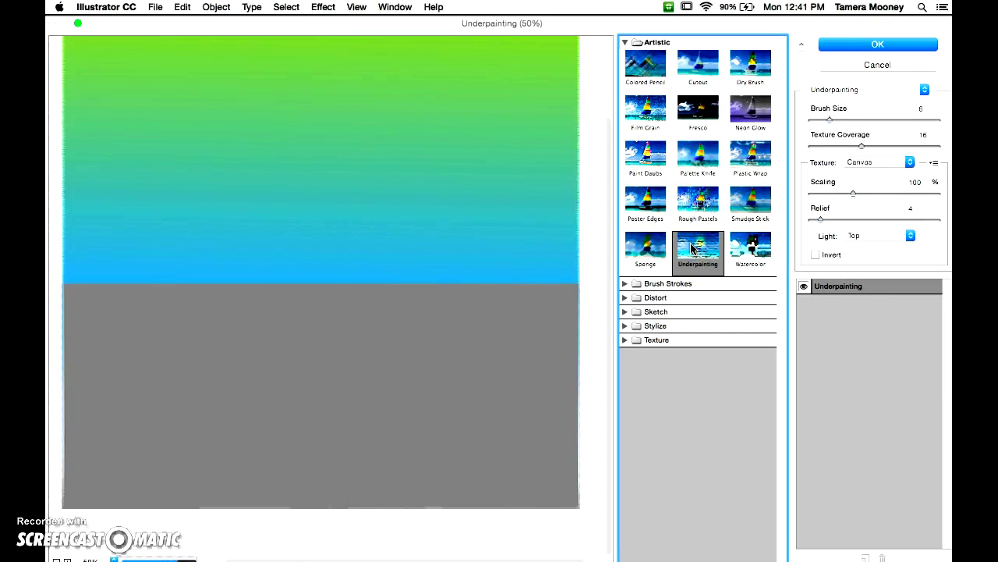
left_click(685, 257)
- Preview the Brush Strokes filters Angled Strokes and Sprayed Strokes on the gradient rectangle
left_click(624, 284)
left_click(693, 313)
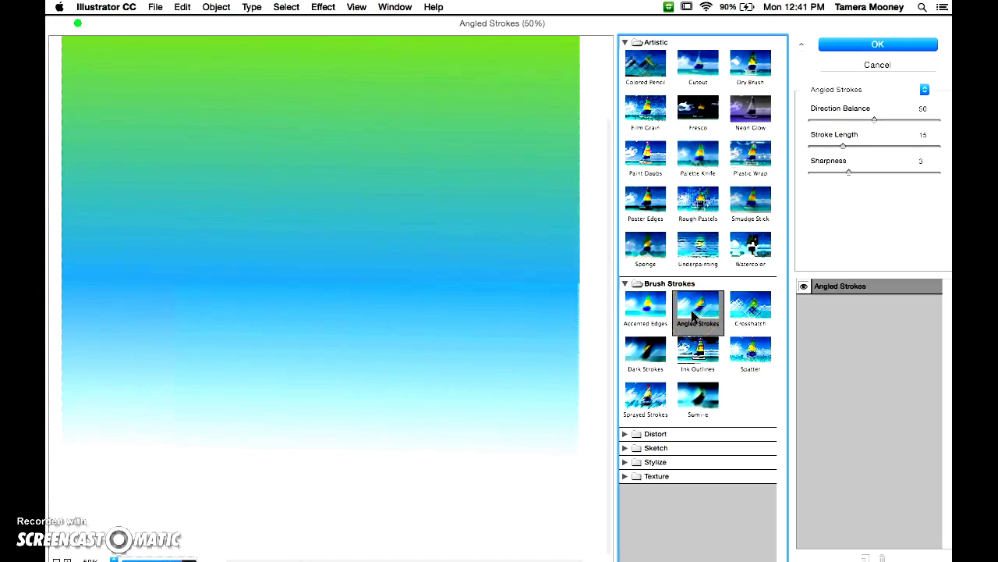
left_click(651, 403)
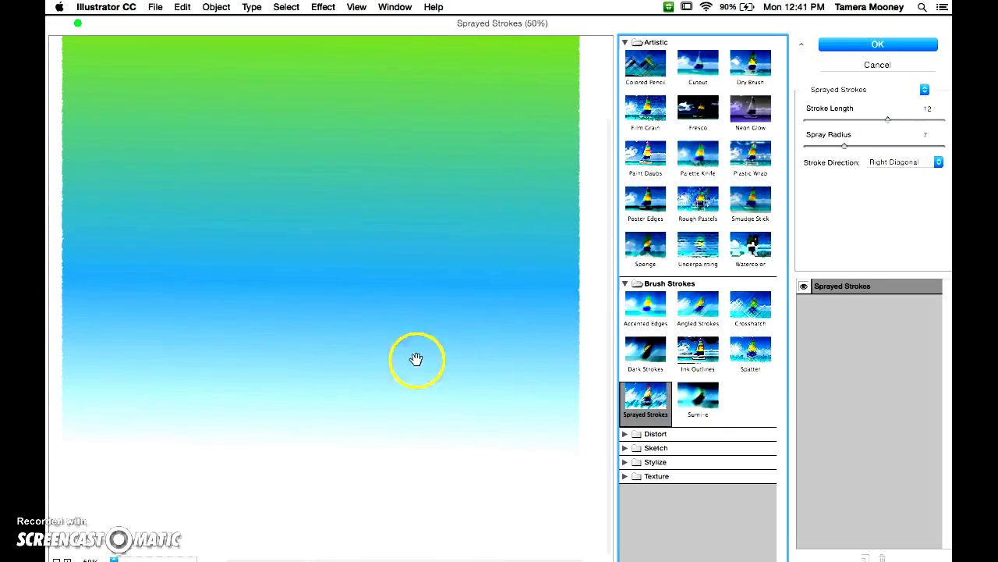
- Preview the Chalk & Charcoal filter from the Sketch category and look through the other Sketch filters
left_click(657, 450)
left_click(659, 484)
left_click(696, 484)
scroll(697, 484, "down", 5)
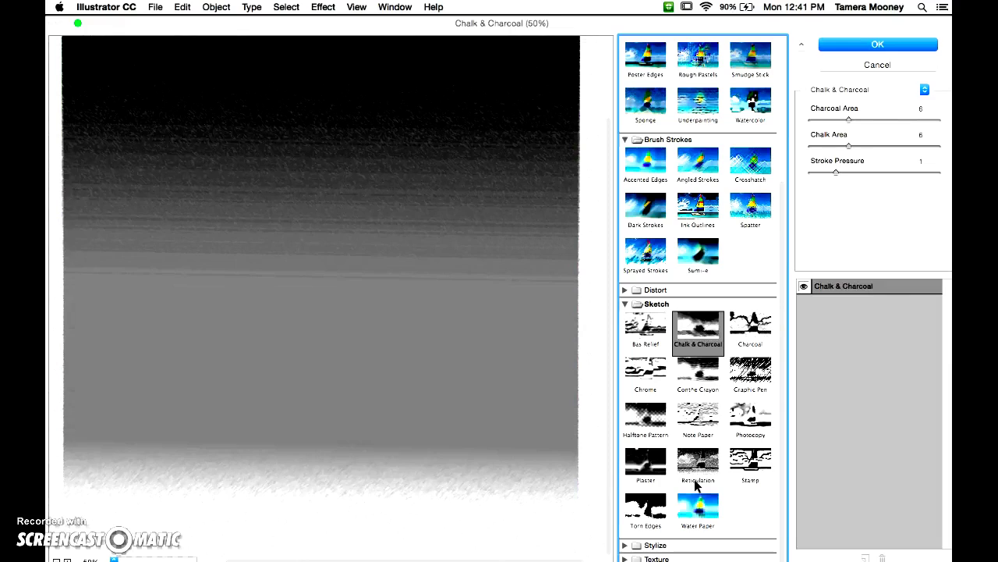